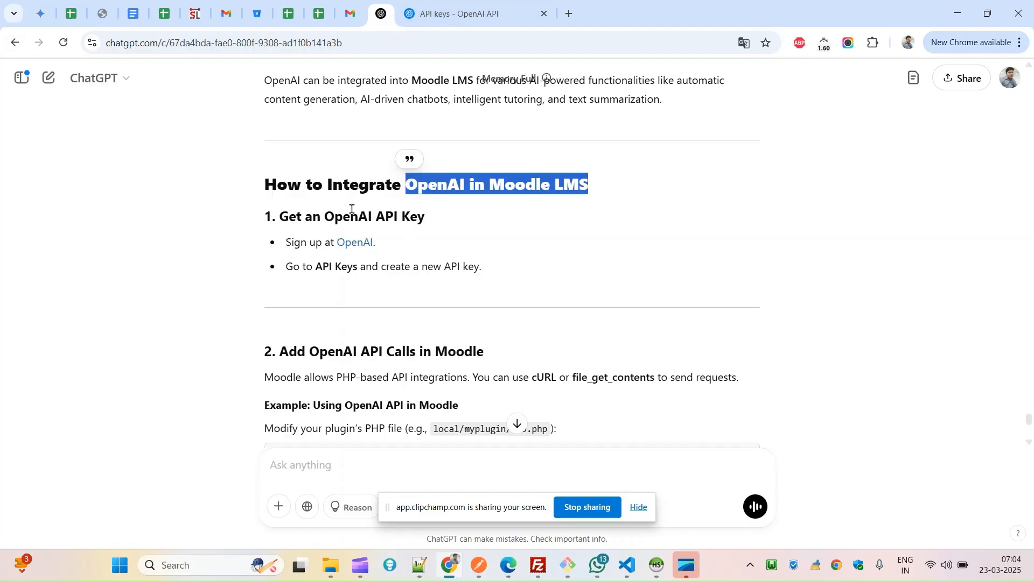
- Highlight the OpenAI API Key instruction in the ChatGPT guide and examine the OpenAI platform's API keys page
{"action": "left_click_drag", "start_coordinate": [325, 217], "coordinate": [413, 221]}
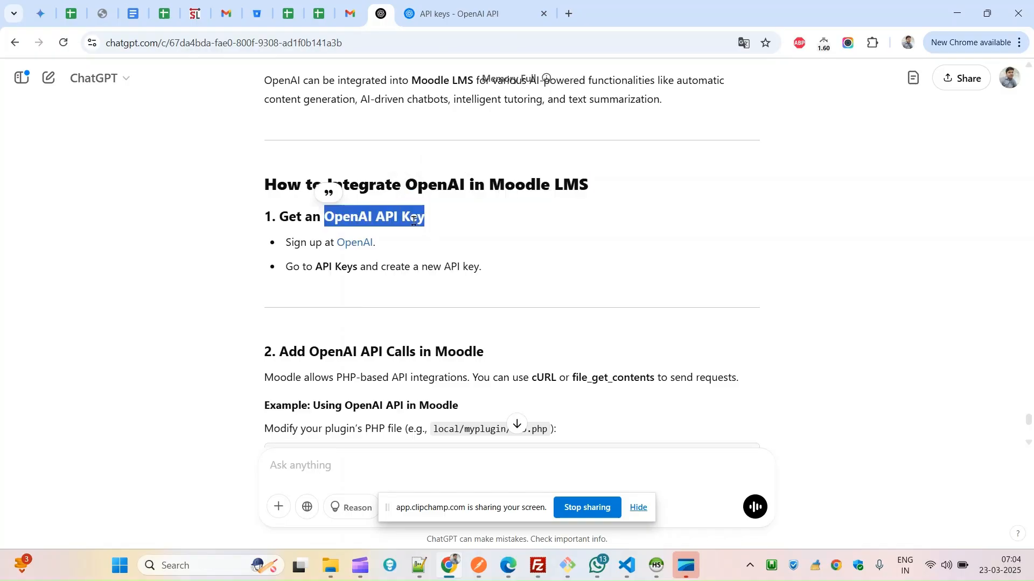
{"action": "left_click", "coordinate": [467, 5]}
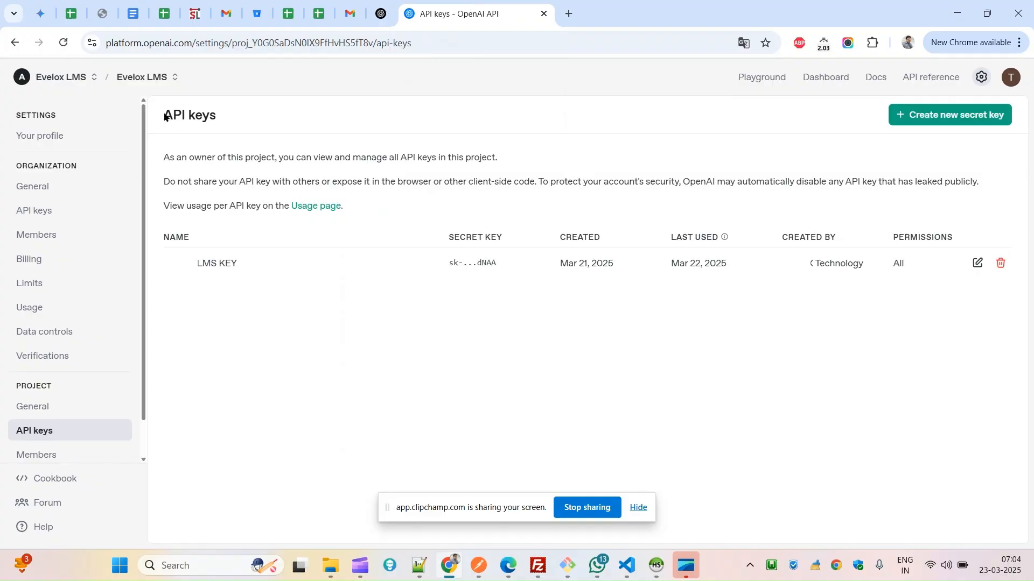
{"action": "left_click_drag", "start_coordinate": [164, 115], "coordinate": [241, 121]}
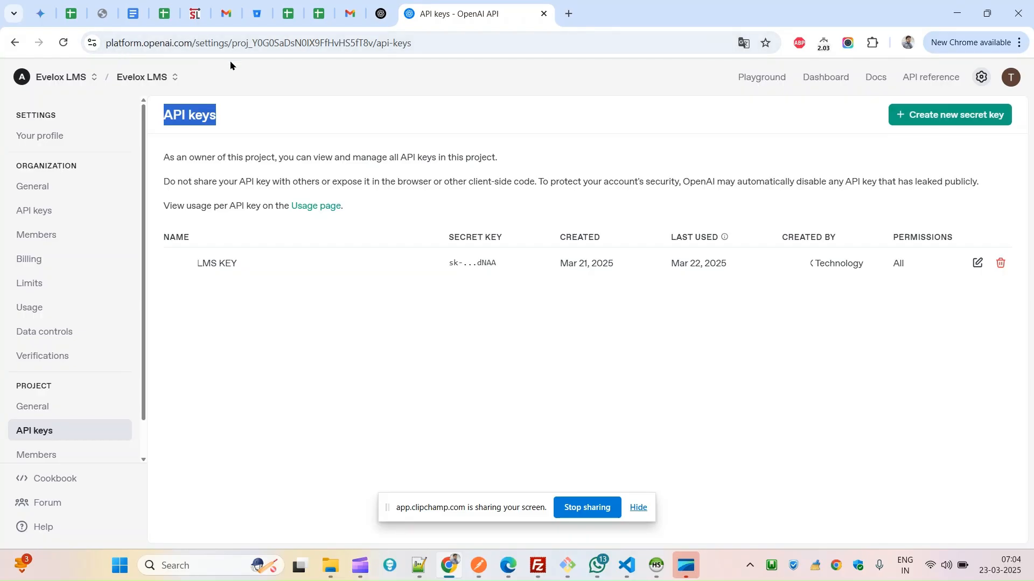
- Copy the OpenAI signup link from the ChatGPT guide, view the signup page in an Incognito window, and close that window
{"action": "left_click", "coordinate": [381, 13]}
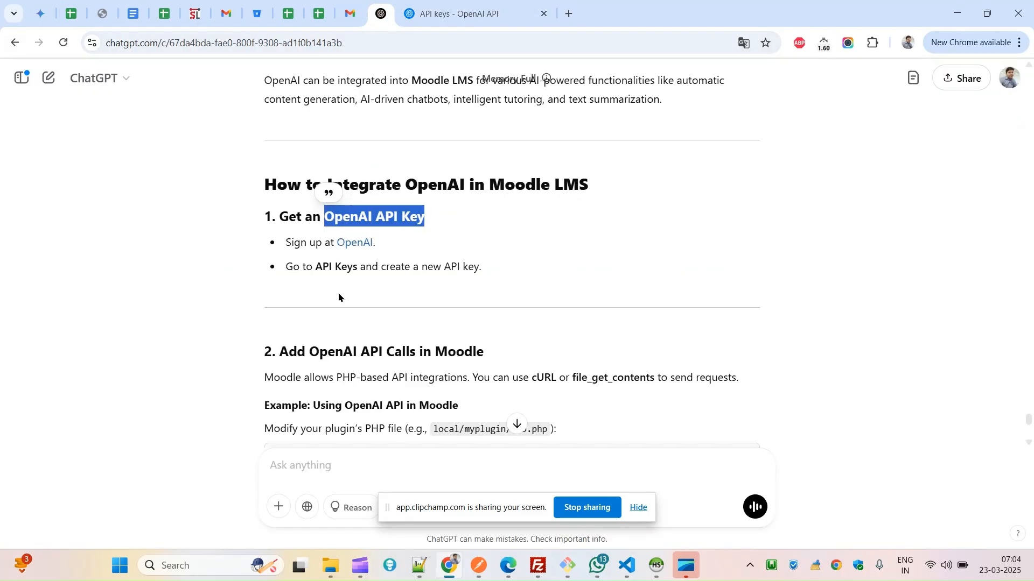
{"action": "right_click", "coordinate": [352, 248]}
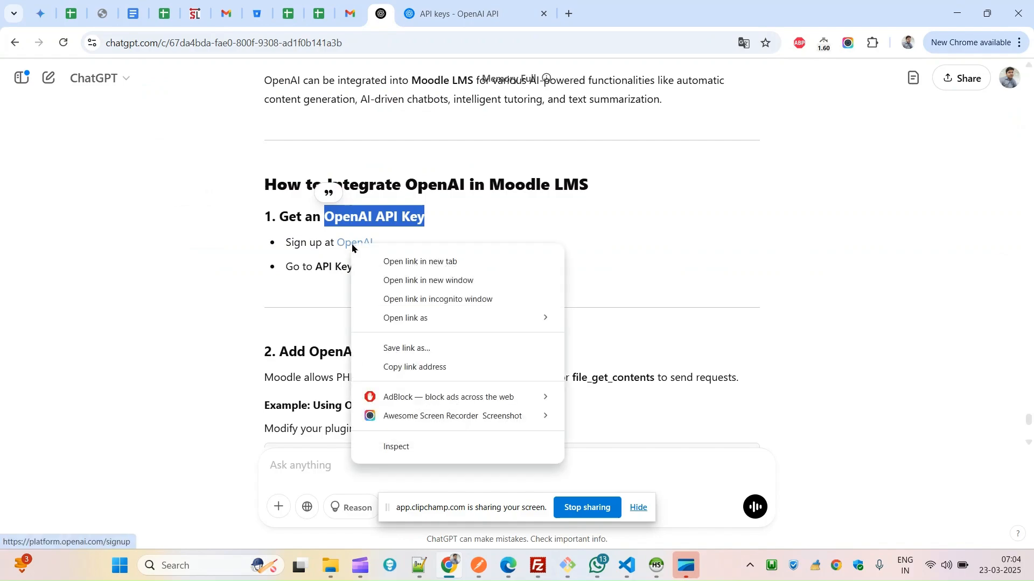
{"action": "left_click", "coordinate": [406, 368]}
{"action": "left_click", "coordinate": [969, 43]}
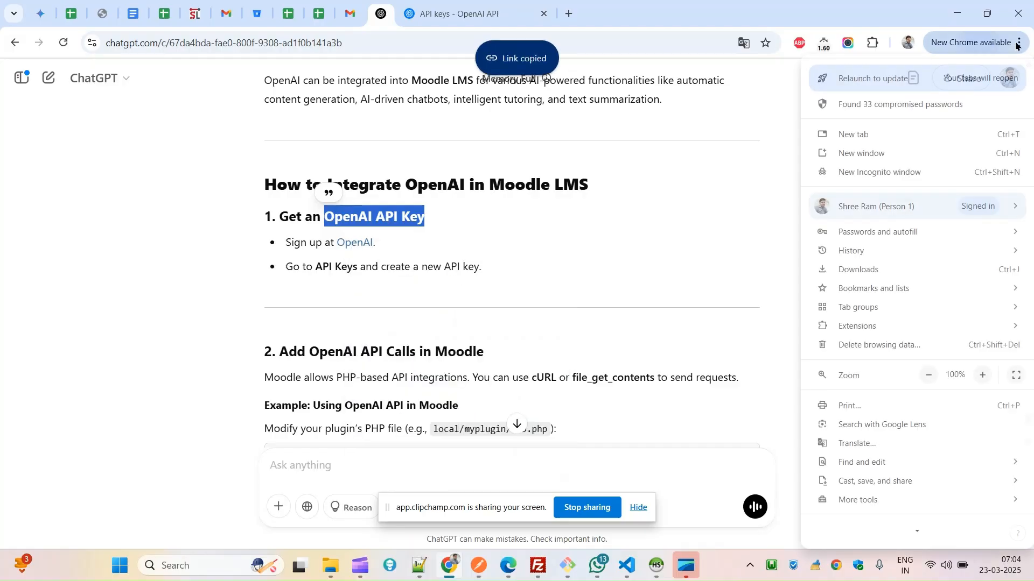
{"action": "left_click", "coordinate": [879, 172]}
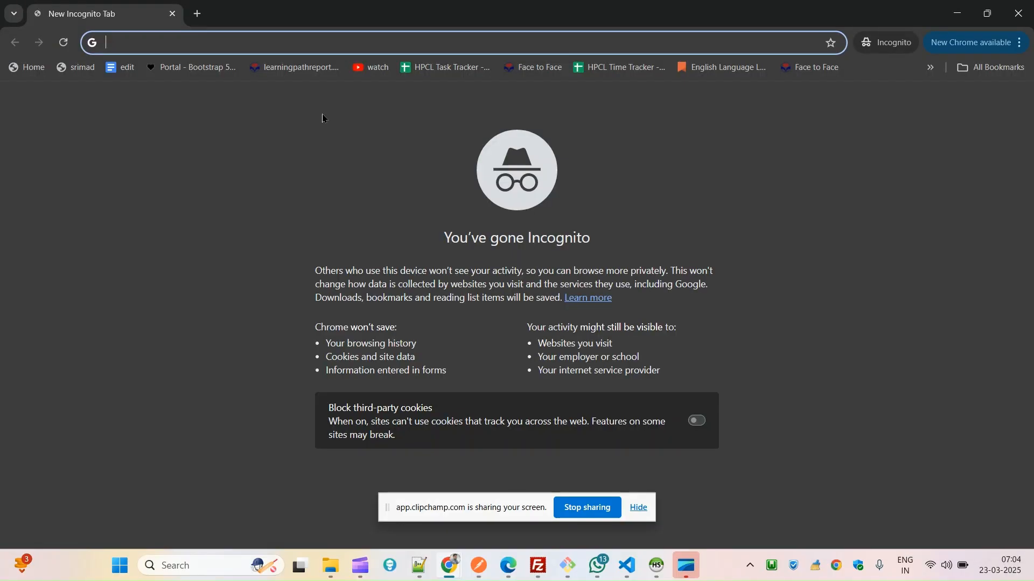
{"action": "right_click", "coordinate": [261, 43]}
{"action": "left_click", "coordinate": [318, 165]}
{"action": "key", "text": "Return"}
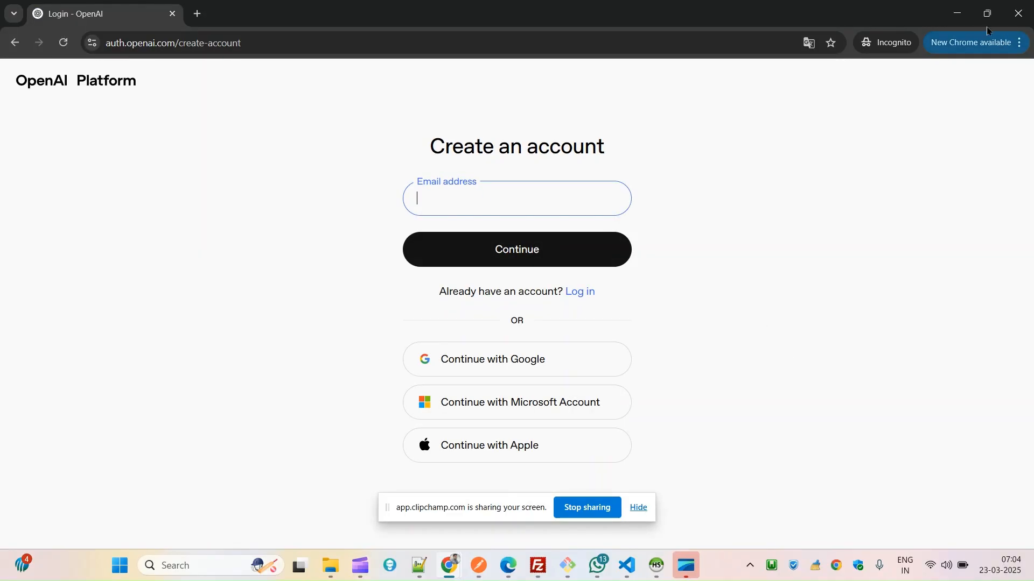
{"action": "left_click", "coordinate": [1017, 13]}
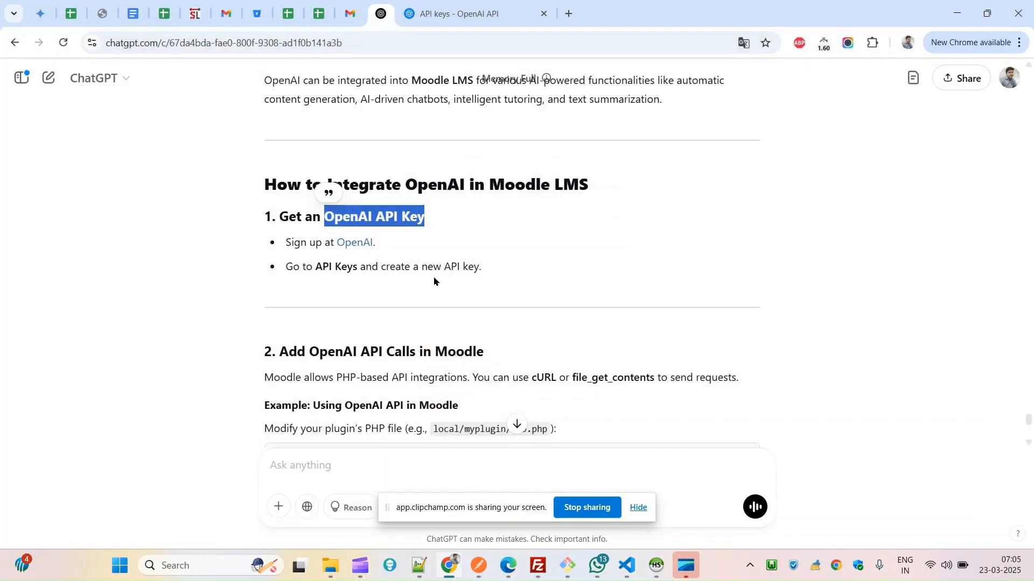
- Return to the OpenAI API keys page and open the new secret key form to examine its ownership and project options
{"action": "left_click", "coordinate": [436, 5]}
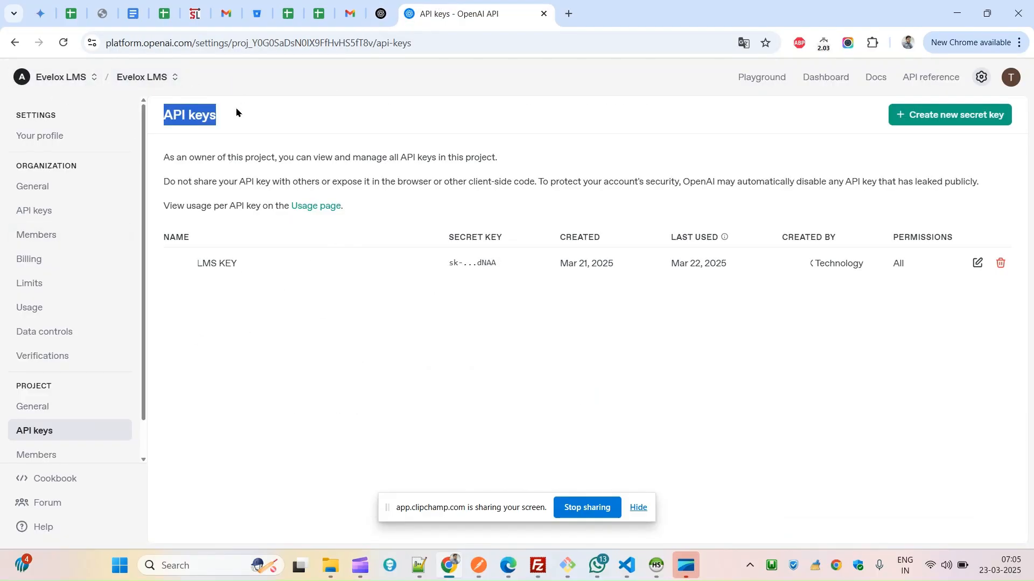
{"action": "left_click", "coordinate": [875, 157]}
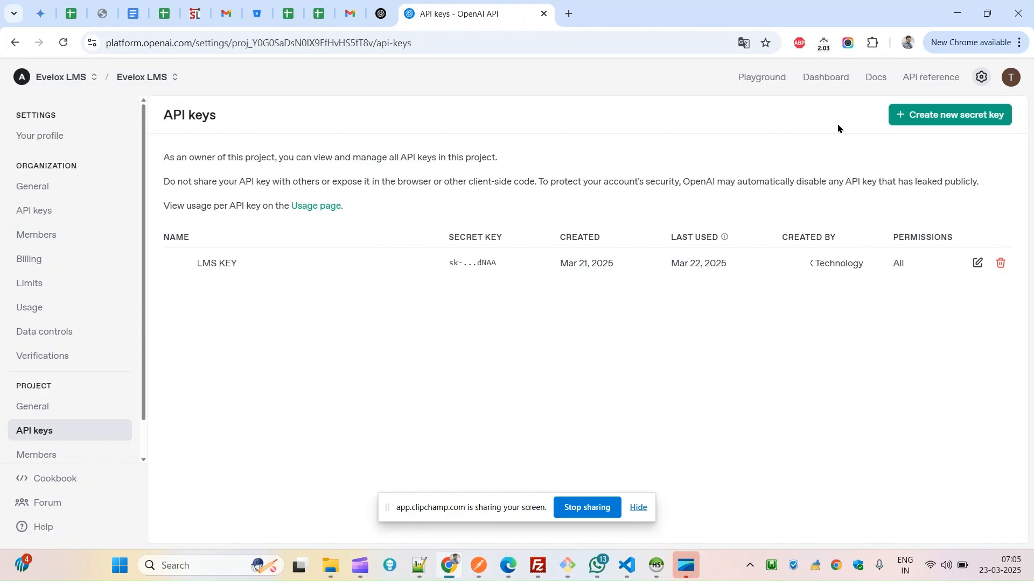
{"action": "left_click", "coordinate": [933, 123]}
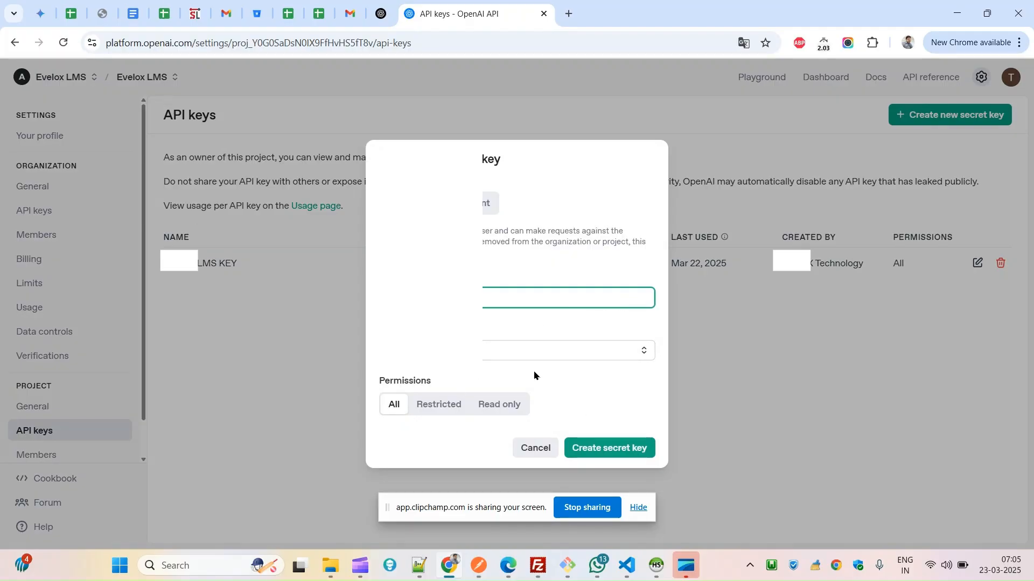
{"action": "left_click", "coordinate": [467, 351]}
{"action": "left_click", "coordinate": [484, 261]}
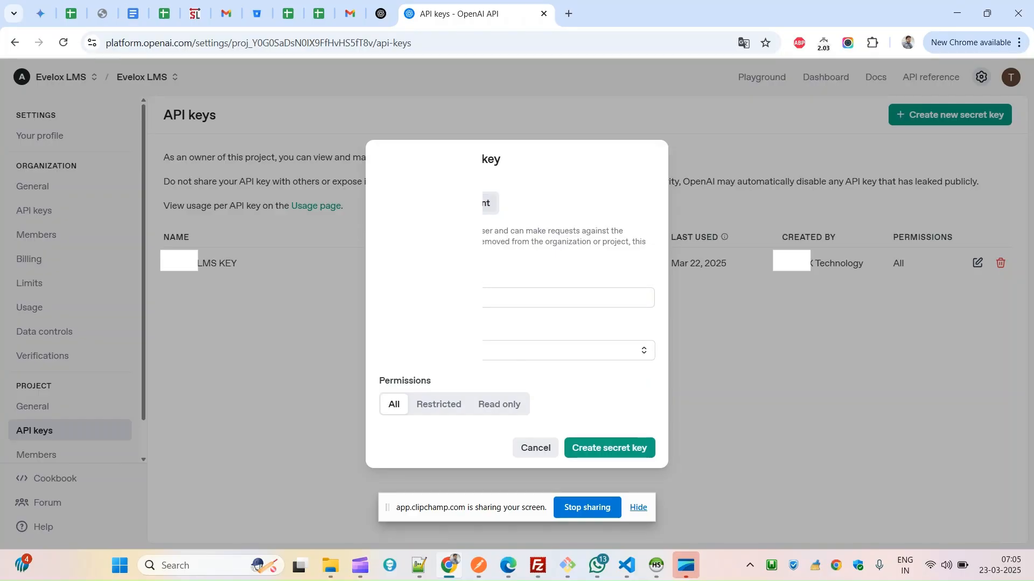
{"action": "left_click", "coordinate": [488, 203]}
{"action": "left_click", "coordinate": [394, 236]}
- Switch the new key's permissions to Restricted to review the per-endpoint options, and set them back to All
{"action": "left_click", "coordinate": [435, 405]}
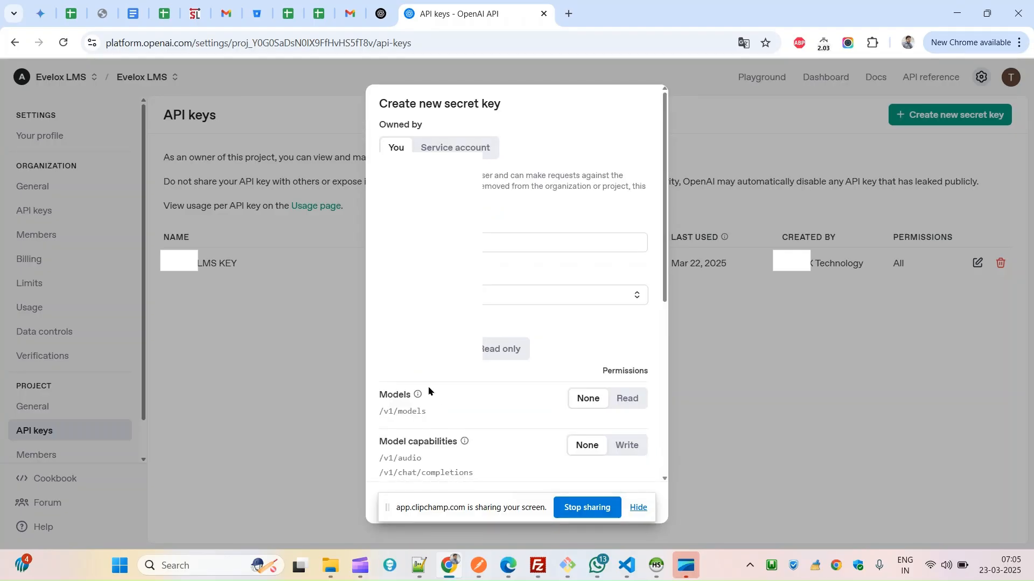
{"action": "scroll", "coordinate": [431, 392], "scroll_direction": "down", "scroll_amount": 3}
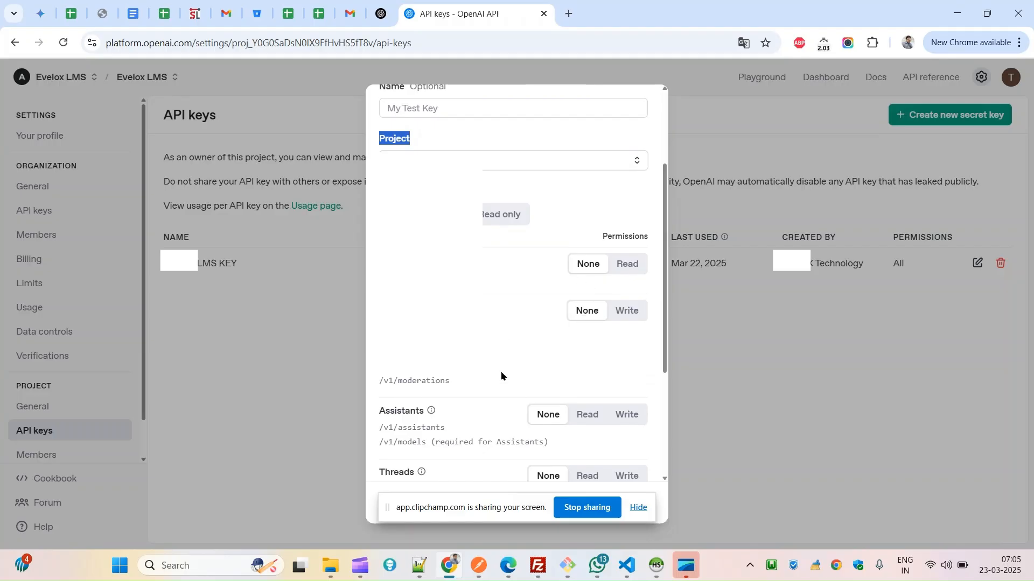
{"action": "scroll", "coordinate": [501, 376], "scroll_direction": "down", "scroll_amount": 5}
{"action": "scroll", "coordinate": [501, 376], "scroll_direction": "up", "scroll_amount": 10}
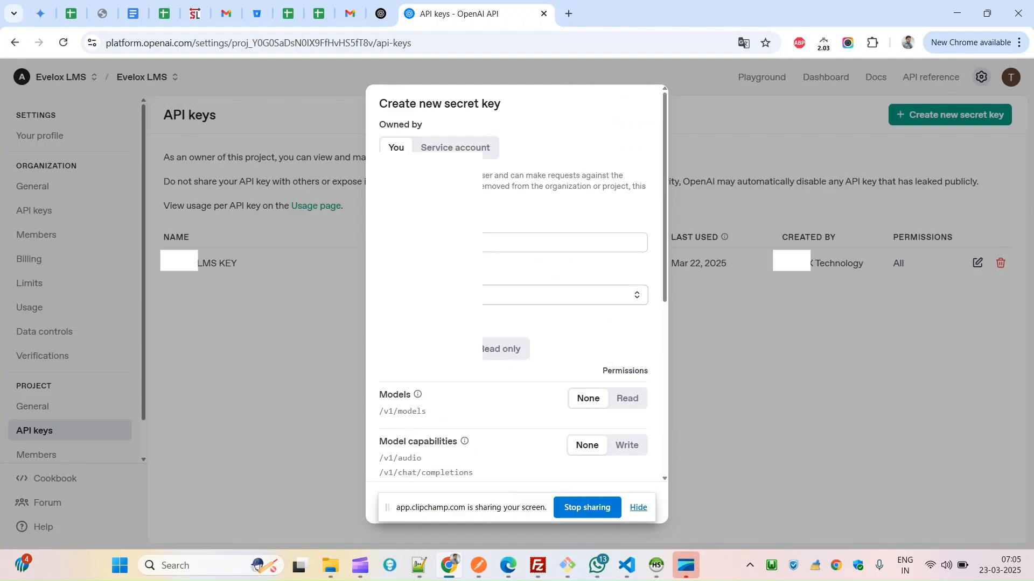
{"action": "left_click", "coordinate": [395, 349]}
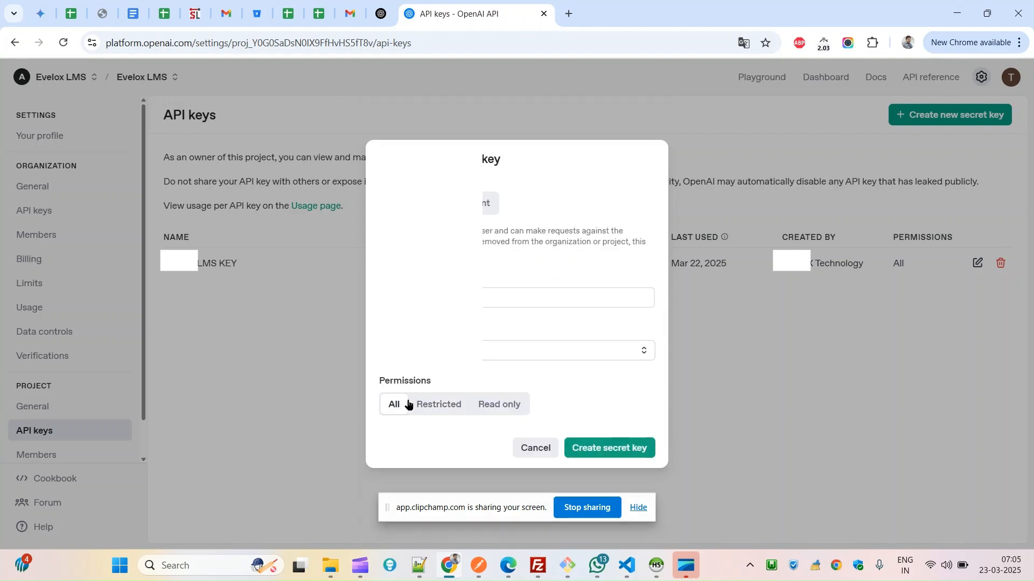
- Try Service account as the new key's owner, switch back to You, and cancel the secret key form
{"action": "left_click_drag", "start_coordinate": [378, 380], "coordinate": [442, 377]}
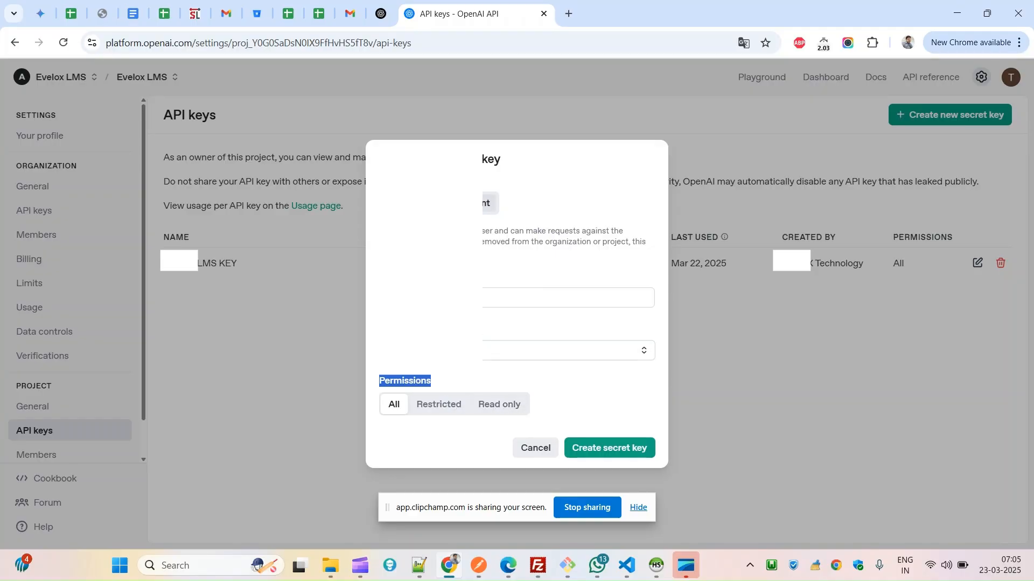
{"action": "left_click", "coordinate": [485, 203]}
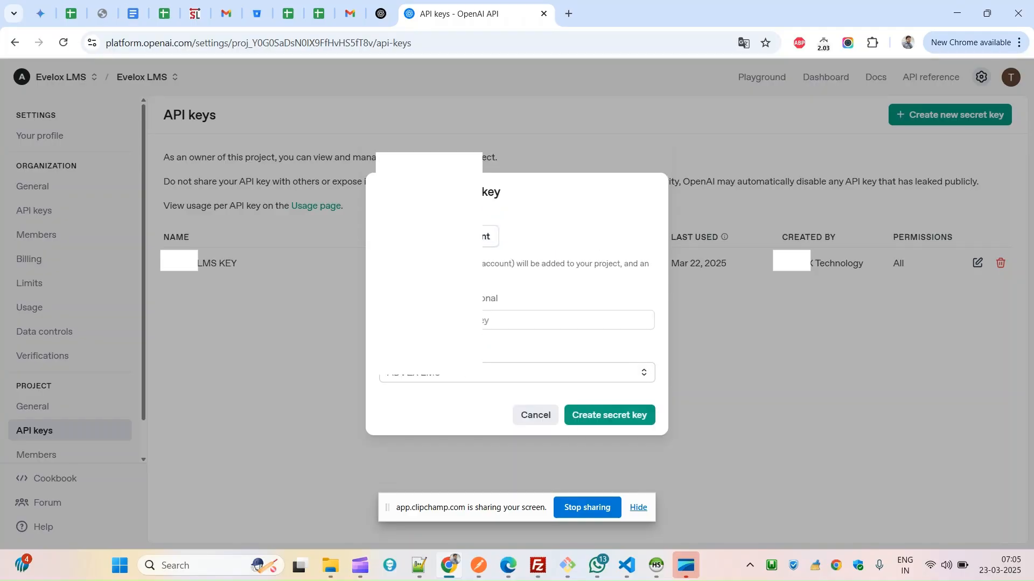
{"action": "left_click", "coordinate": [396, 236]}
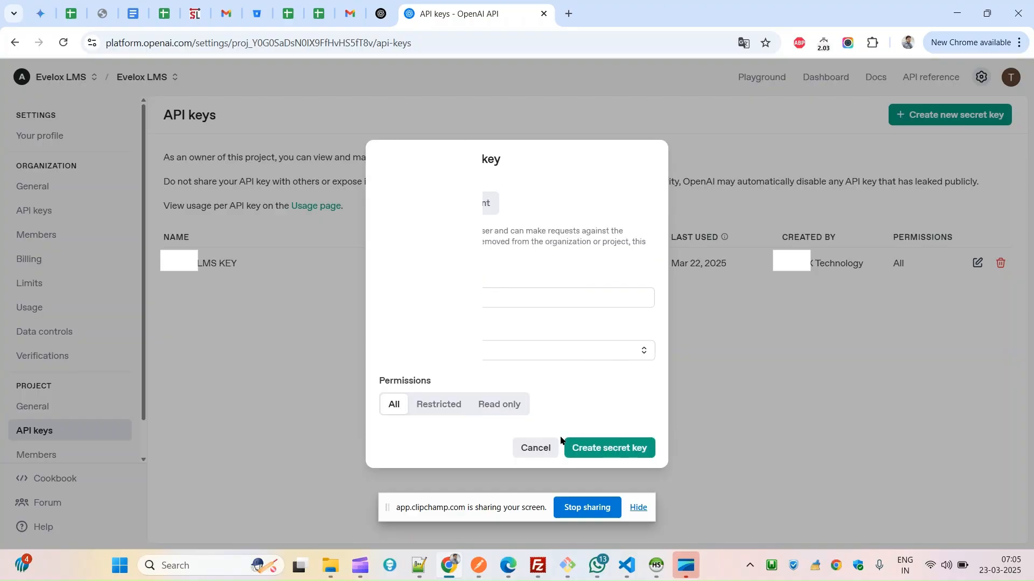
{"action": "left_click", "coordinate": [545, 453]}
- Create a new secret key with All permissions, copy the generated key and finish the dialog
{"action": "left_click", "coordinate": [936, 119]}
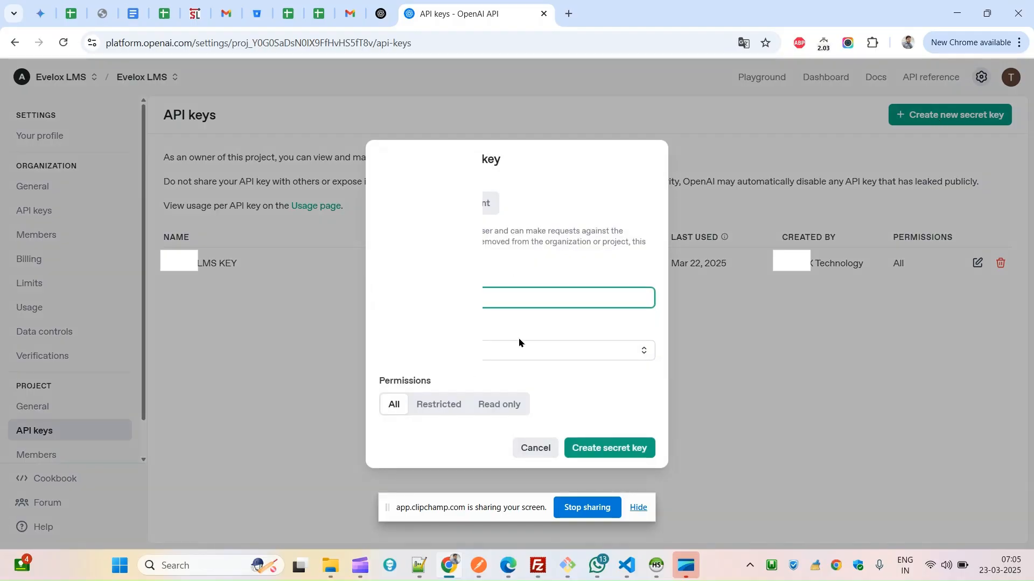
{"action": "left_click", "coordinate": [629, 451]}
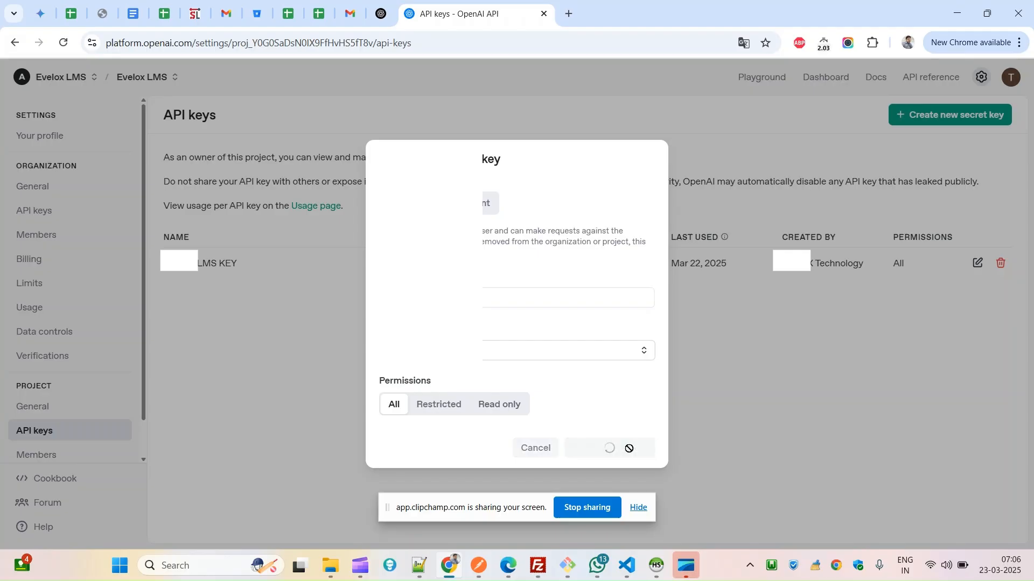
{"action": "left_click", "coordinate": [636, 508]}
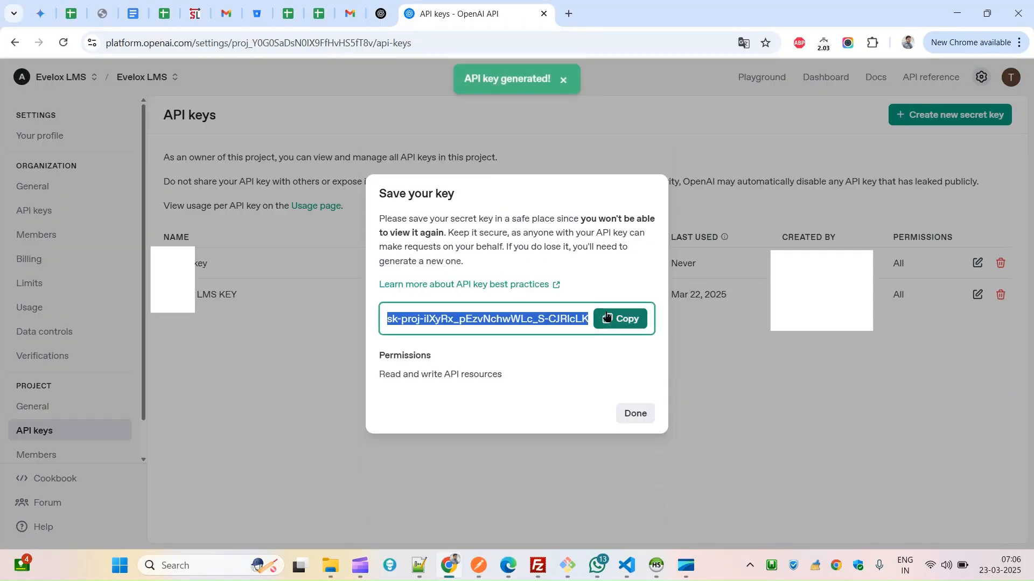
{"action": "left_click", "coordinate": [514, 322]}
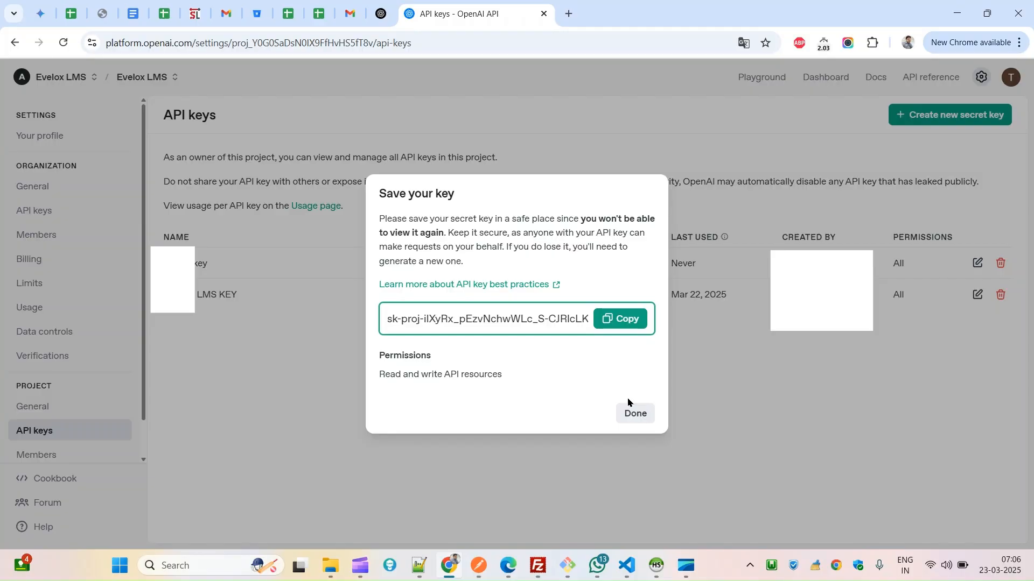
{"action": "left_click", "coordinate": [612, 329]}
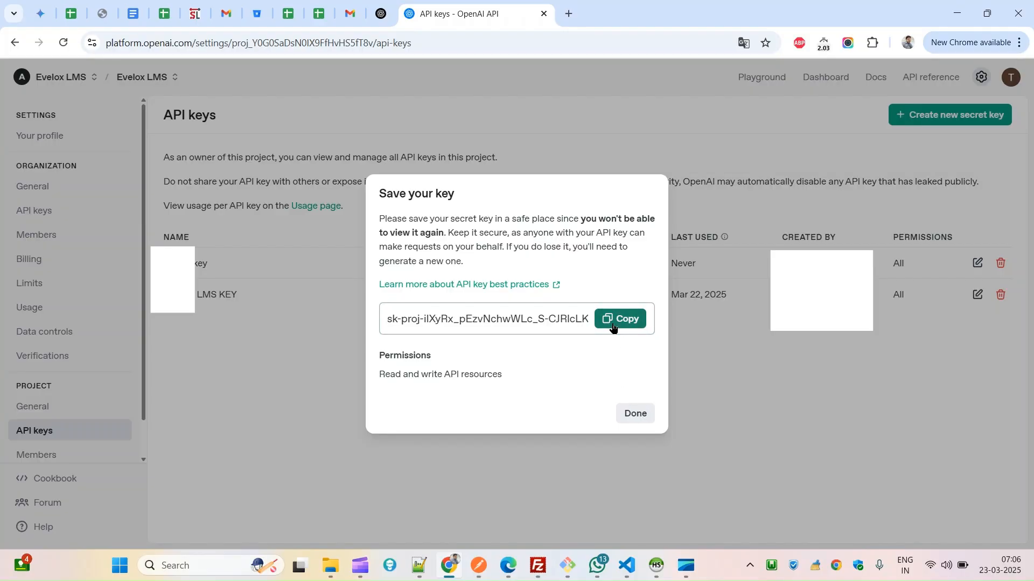
{"action": "left_click", "coordinate": [636, 414]}
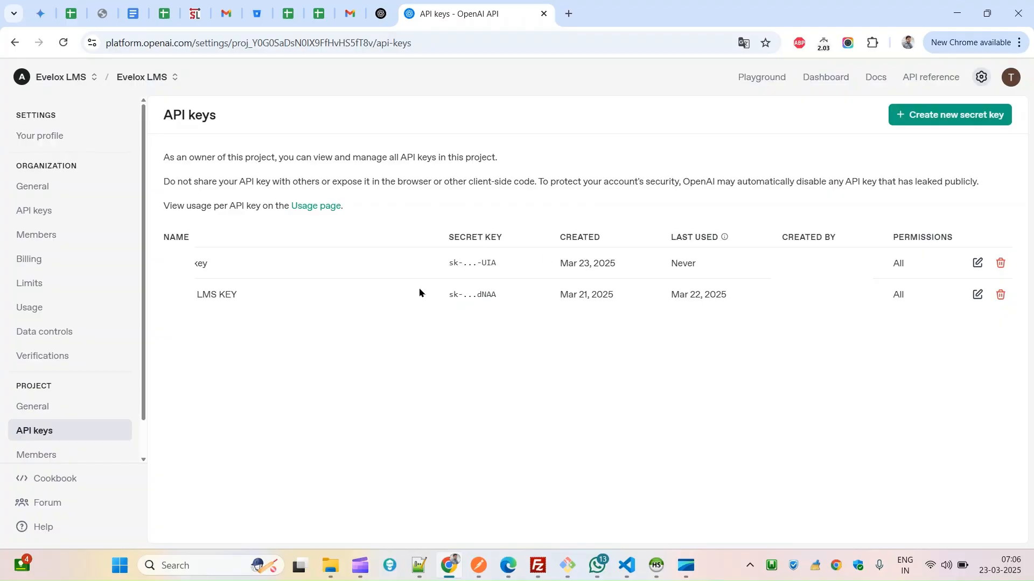
- Open lms.evelox.co.in in a new browser tab and log in with the prefilled admin credentials
{"action": "left_click", "coordinate": [568, 12]}
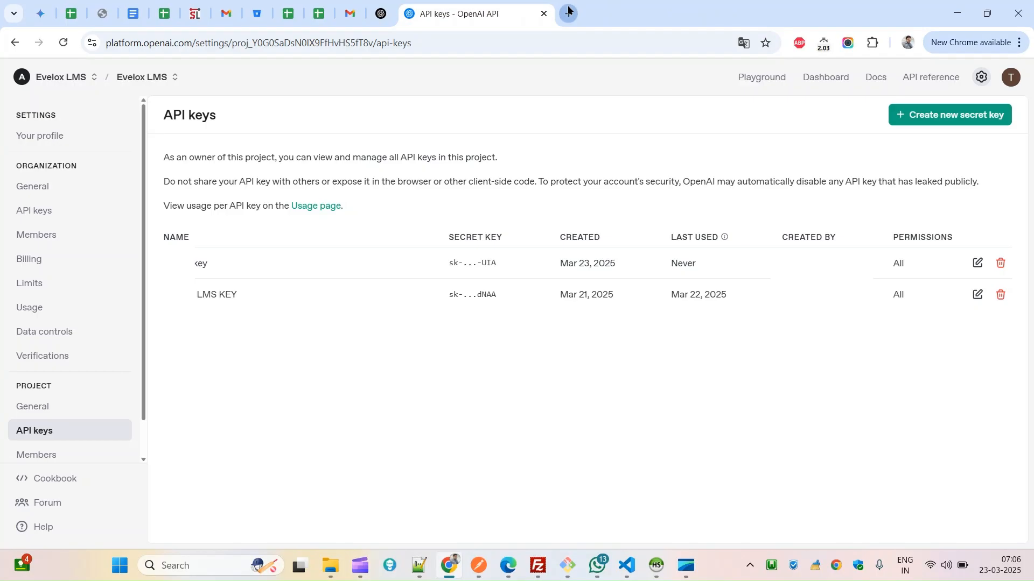
{"action": "left_click", "coordinate": [568, 11]}
{"action": "type", "text": "lms.evelox.co.in"}
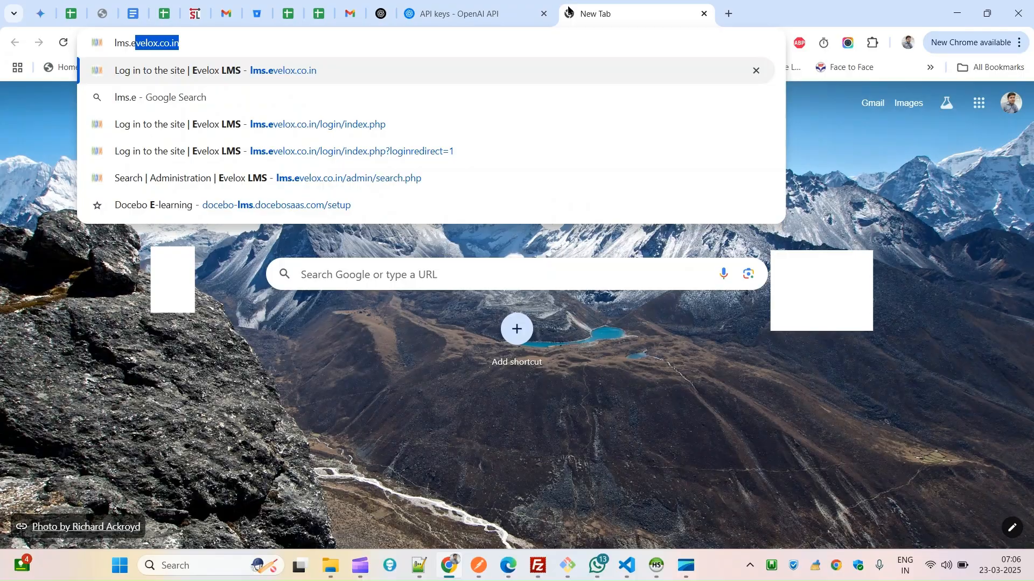
{"action": "key", "text": "Return"}
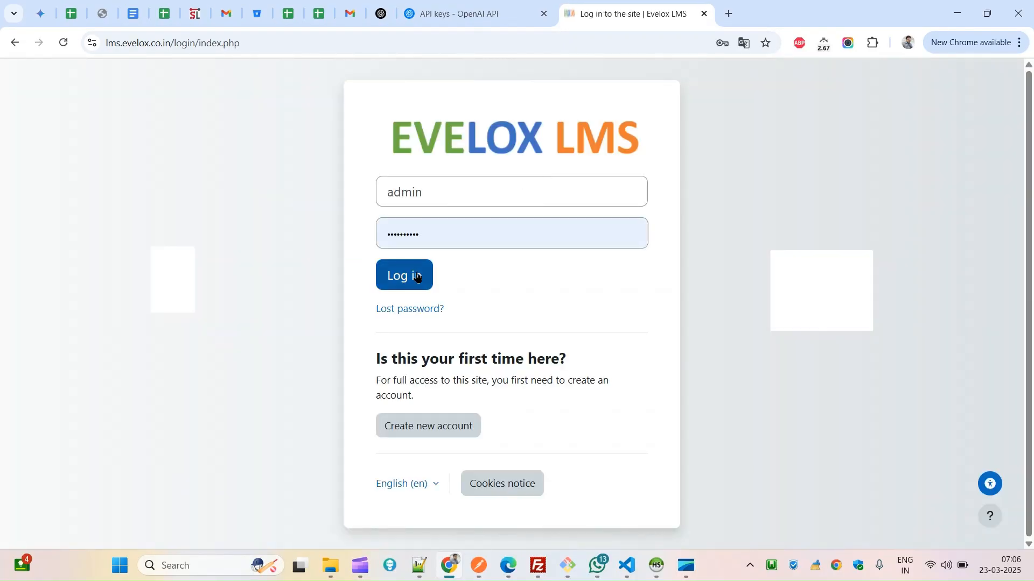
{"action": "left_click", "coordinate": [418, 277]}
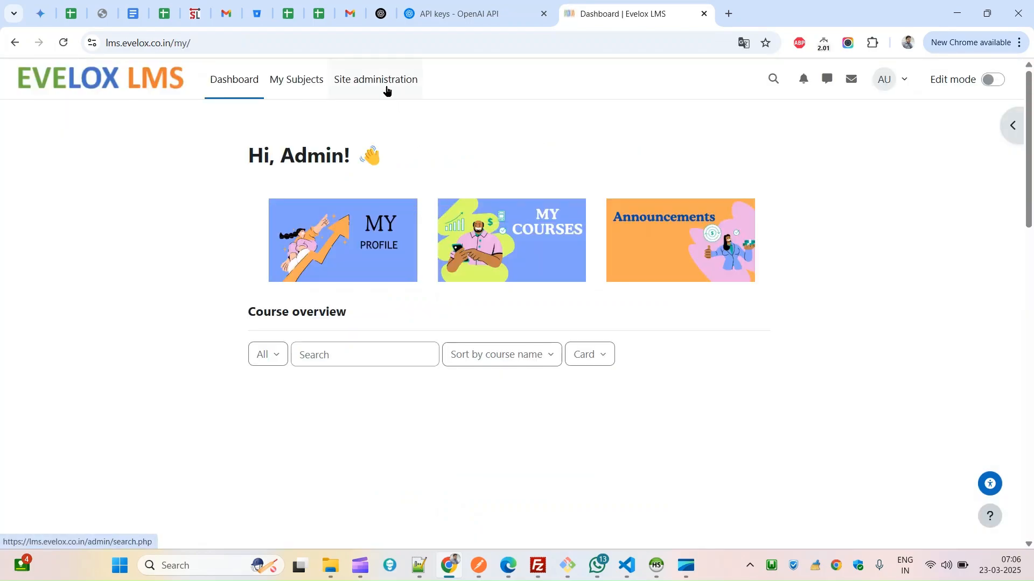
- Open the LMS site administration and skip the site registration form
{"action": "left_click", "coordinate": [386, 83]}
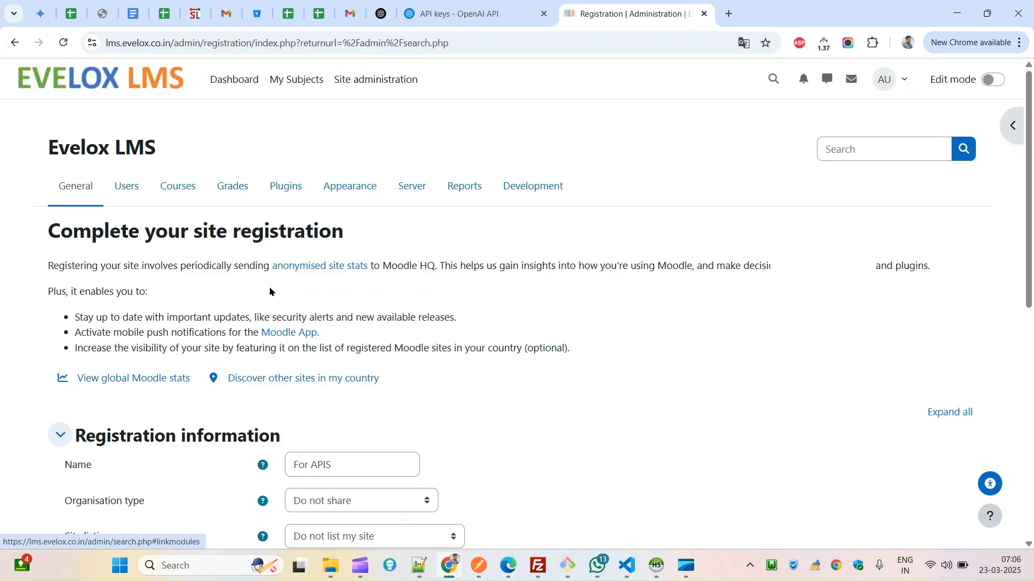
{"action": "scroll", "coordinate": [401, 301], "scroll_direction": "down", "scroll_amount": 9}
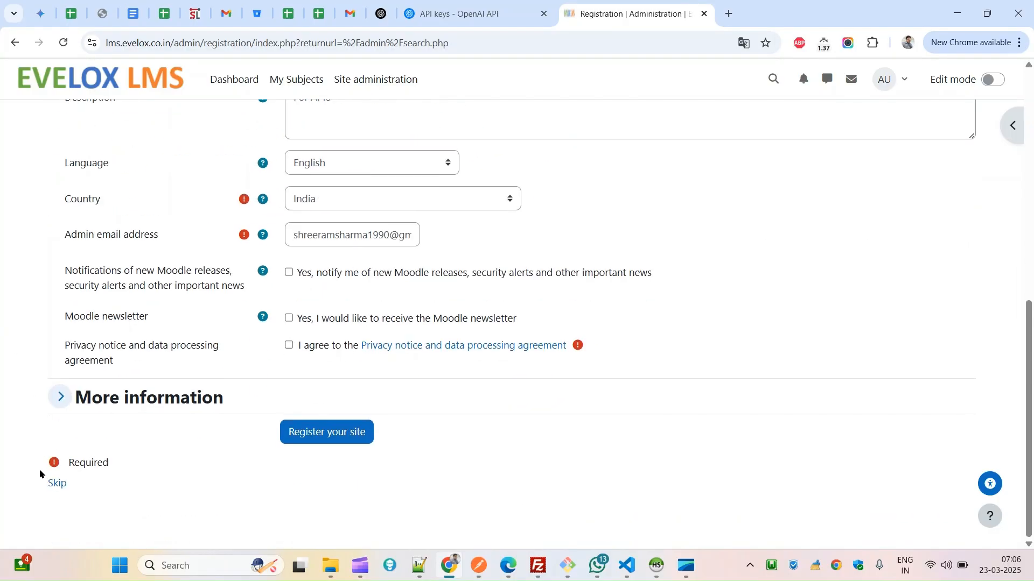
{"action": "left_click", "coordinate": [54, 483]}
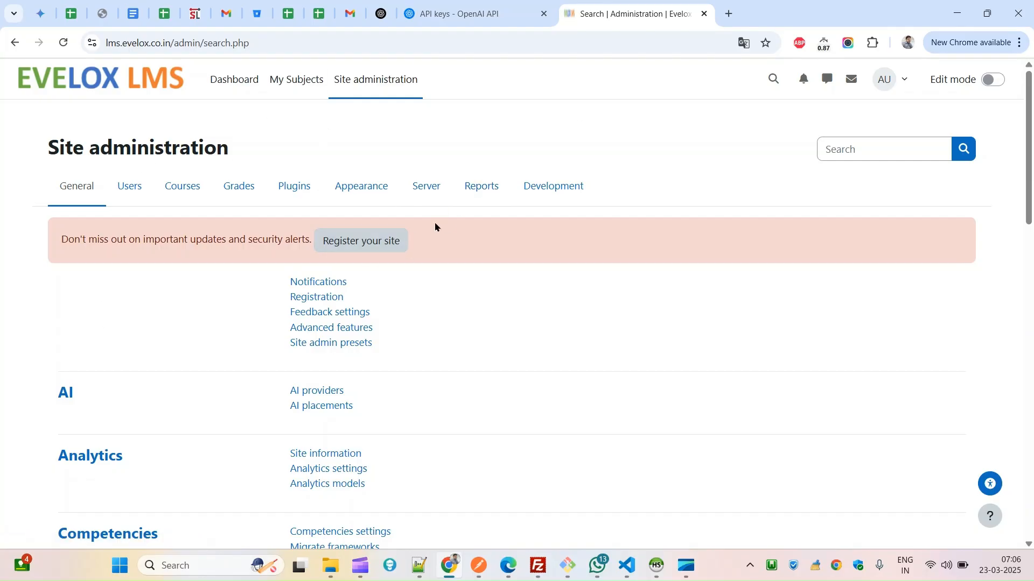
- Open the server Environment page in site administration and check which Moodle version the site is running
{"action": "left_click", "coordinate": [425, 187]}
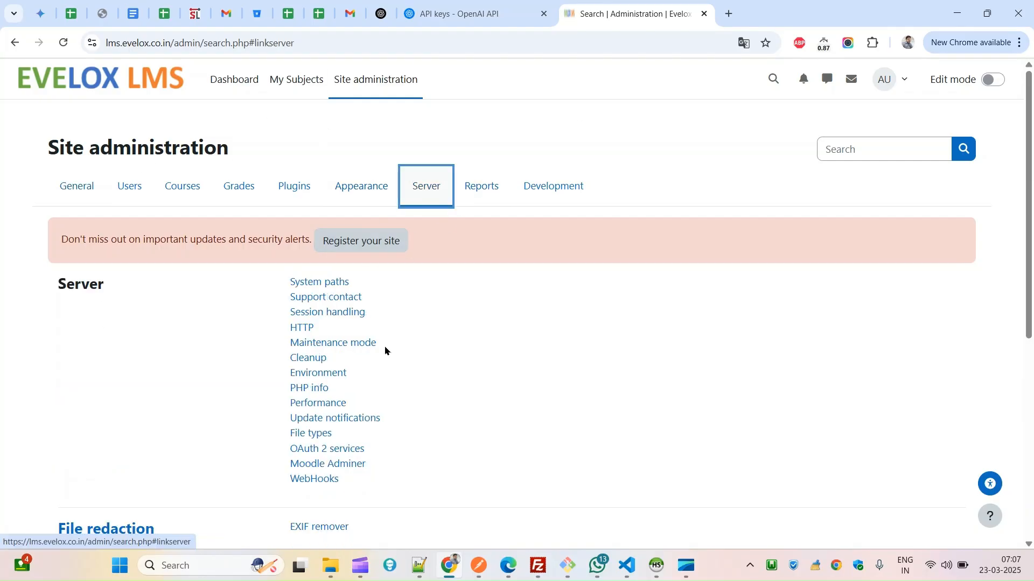
{"action": "scroll", "coordinate": [384, 377], "scroll_direction": "down", "scroll_amount": 3}
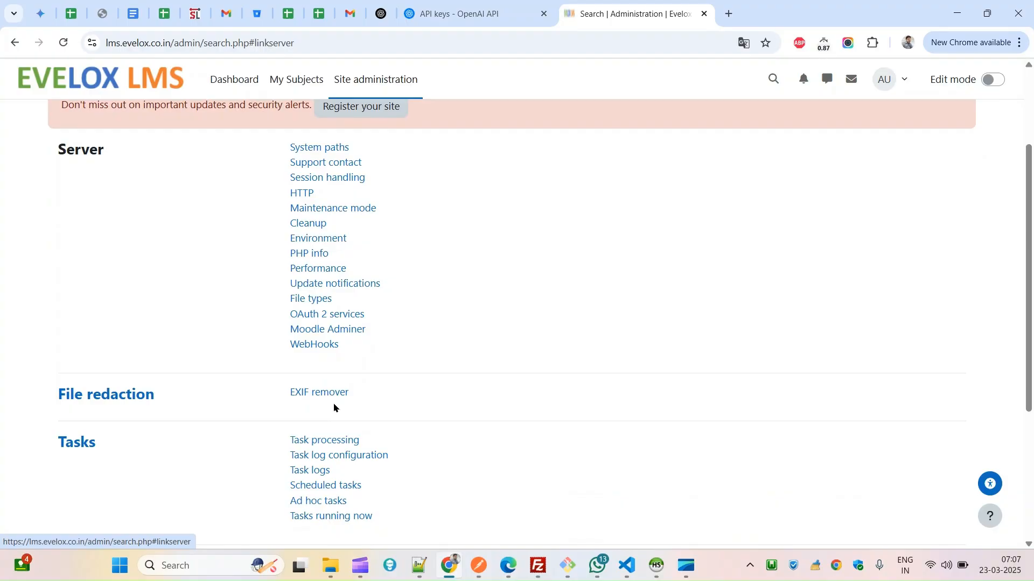
{"action": "scroll", "coordinate": [198, 268], "scroll_direction": "up", "scroll_amount": 2}
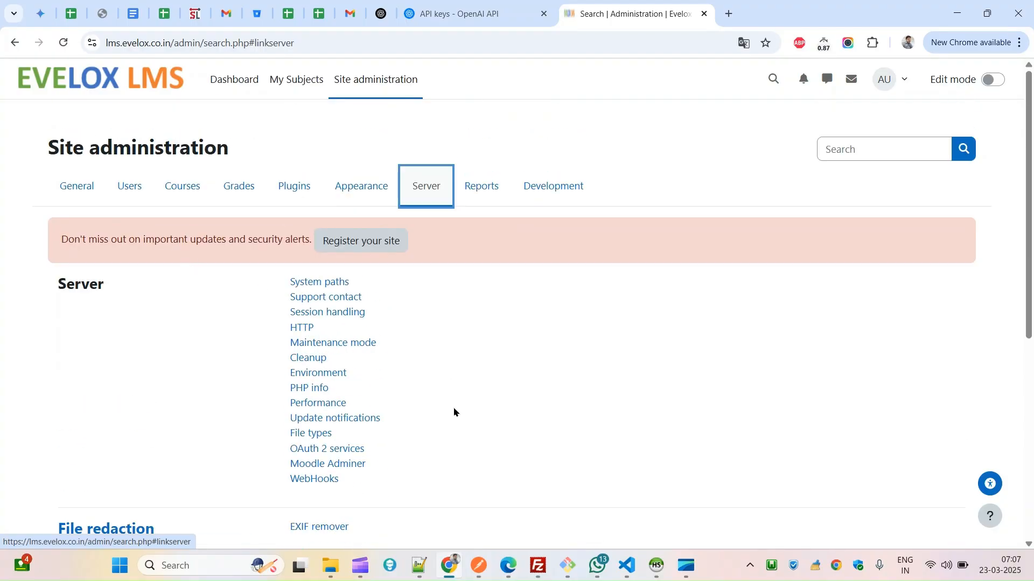
{"action": "scroll", "coordinate": [454, 412], "scroll_direction": "down", "scroll_amount": 1}
{"action": "left_click", "coordinate": [334, 305]}
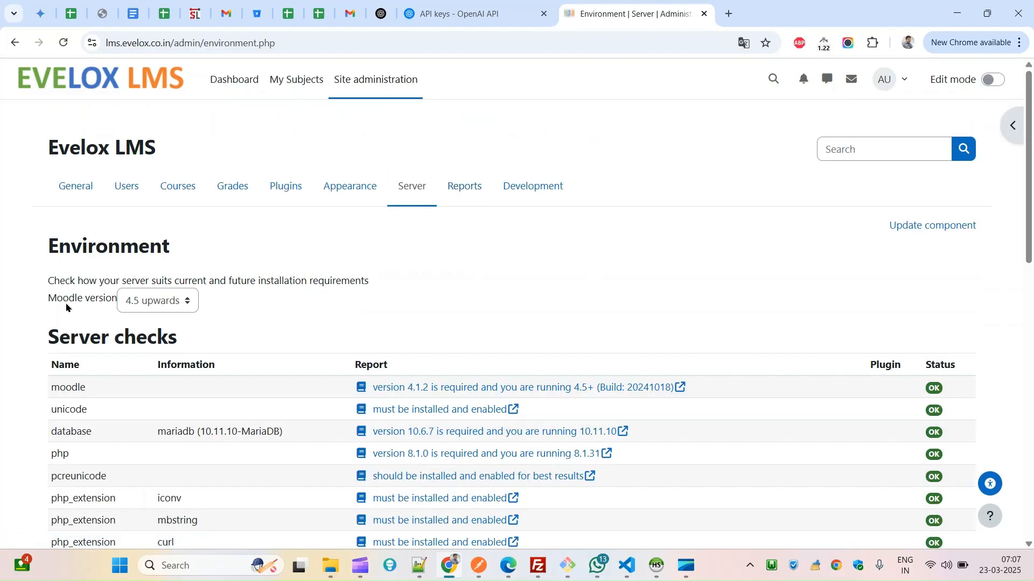
{"action": "left_click", "coordinate": [132, 310]}
{"action": "left_click", "coordinate": [340, 303]}
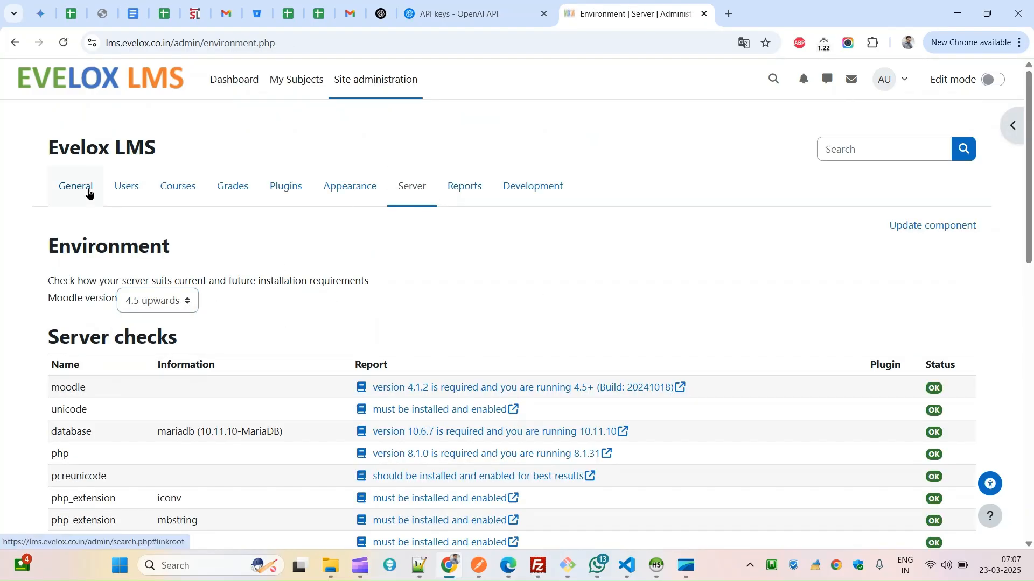
- Open the AI providers page from the general site administration and disable the Azure AI API Provider
{"action": "left_click", "coordinate": [81, 188]}
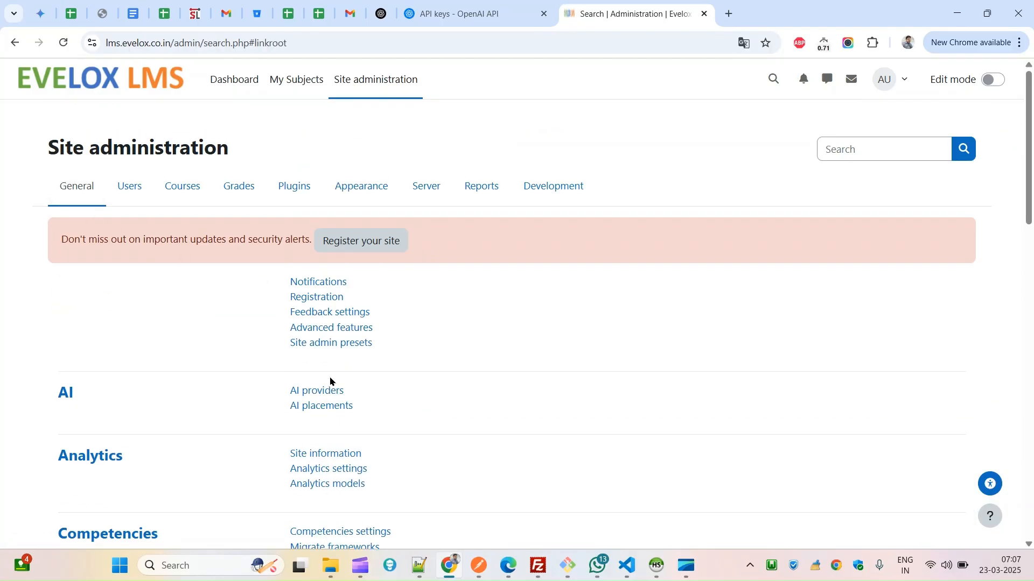
{"action": "left_click_drag", "start_coordinate": [282, 389], "coordinate": [350, 388]}
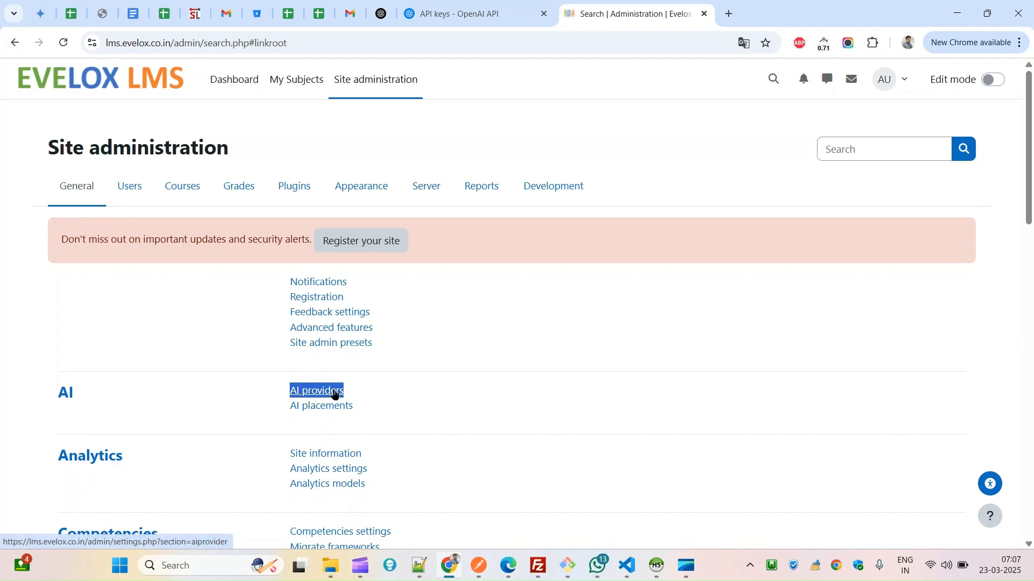
{"action": "left_click", "coordinate": [335, 394]}
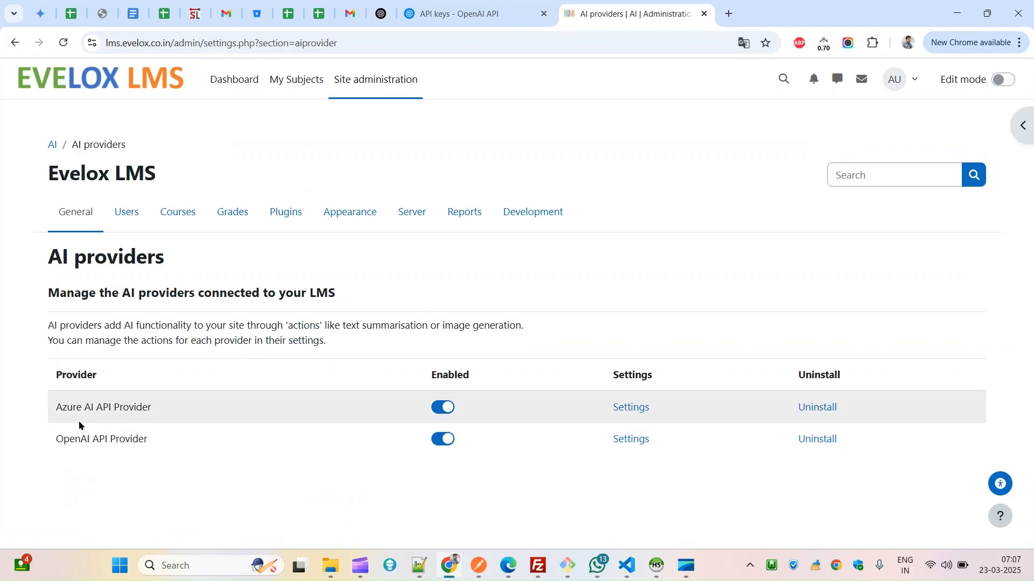
{"action": "left_click", "coordinate": [443, 407]}
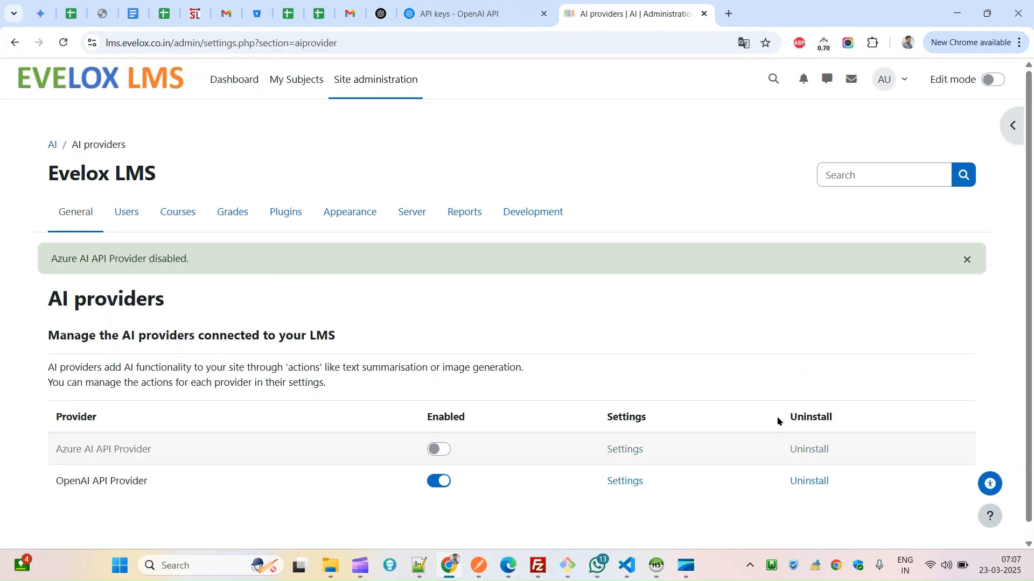
{"action": "scroll", "coordinate": [344, 420], "scroll_direction": "down", "scroll_amount": 1}
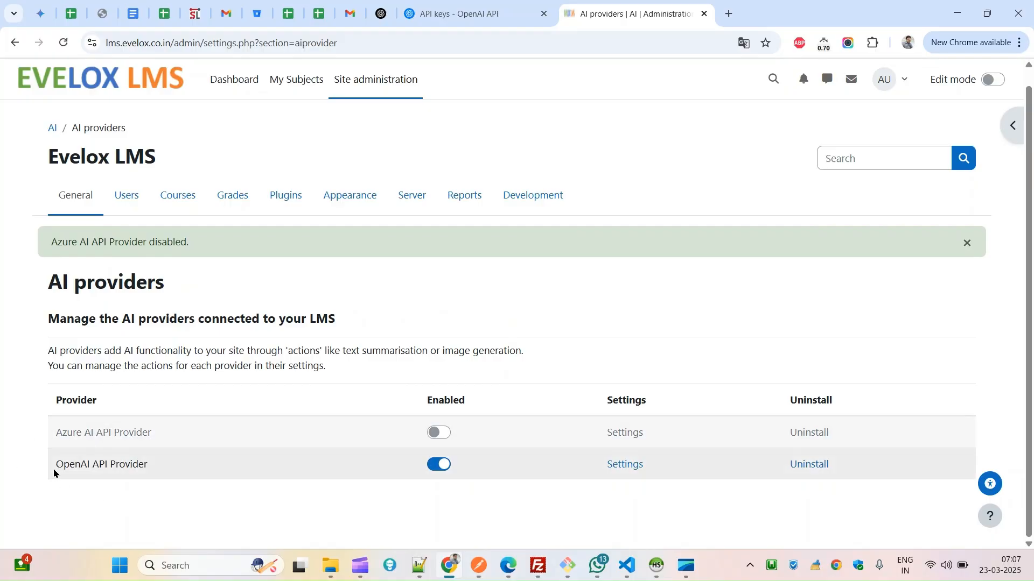
- Open the settings of the OpenAI API Provider
{"action": "left_click_drag", "start_coordinate": [54, 474], "coordinate": [142, 467]}
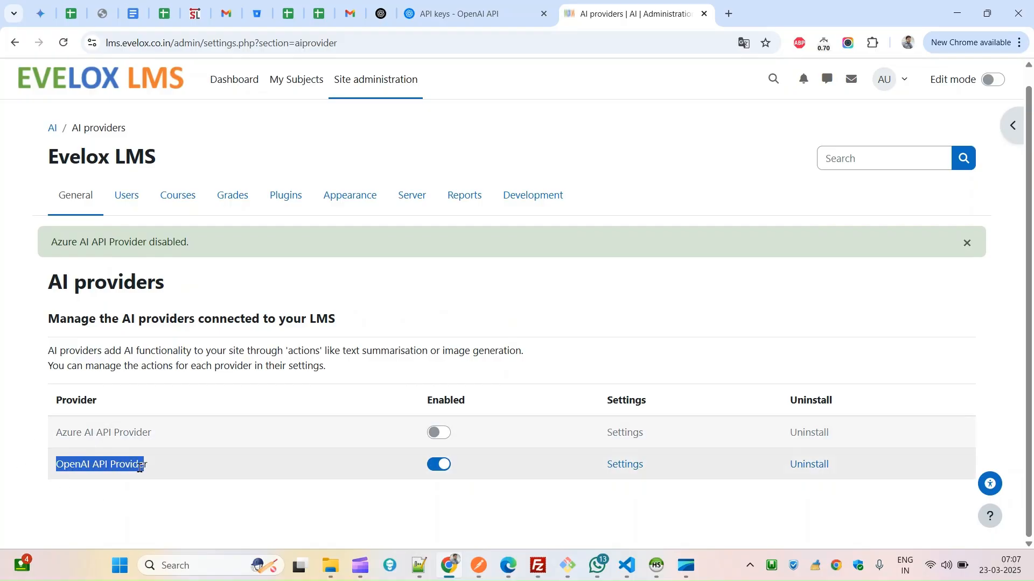
{"action": "double_click", "coordinate": [131, 467]}
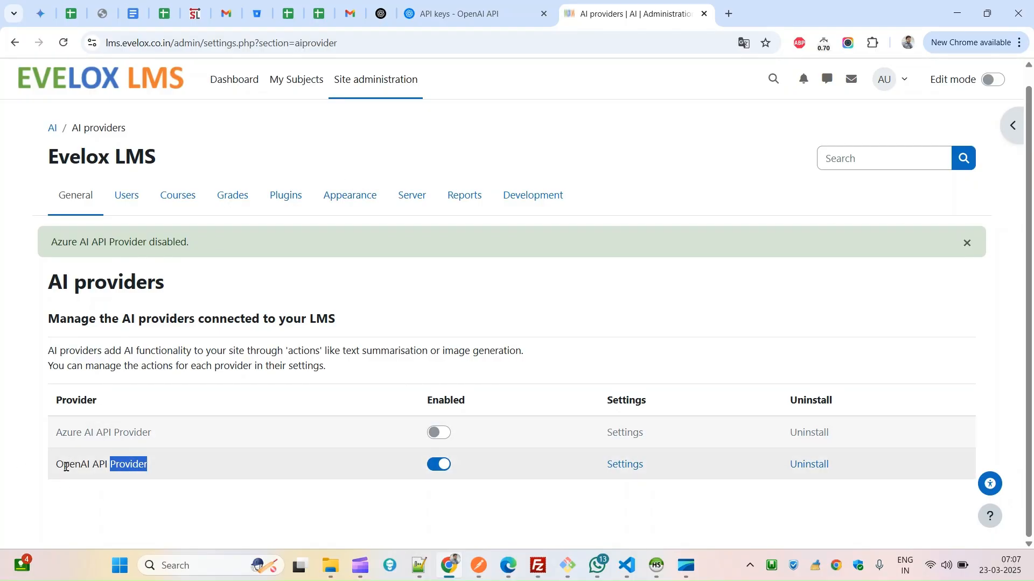
{"action": "double_click", "coordinate": [66, 466]}
{"action": "left_click_drag", "start_coordinate": [66, 466], "coordinate": [133, 459]}
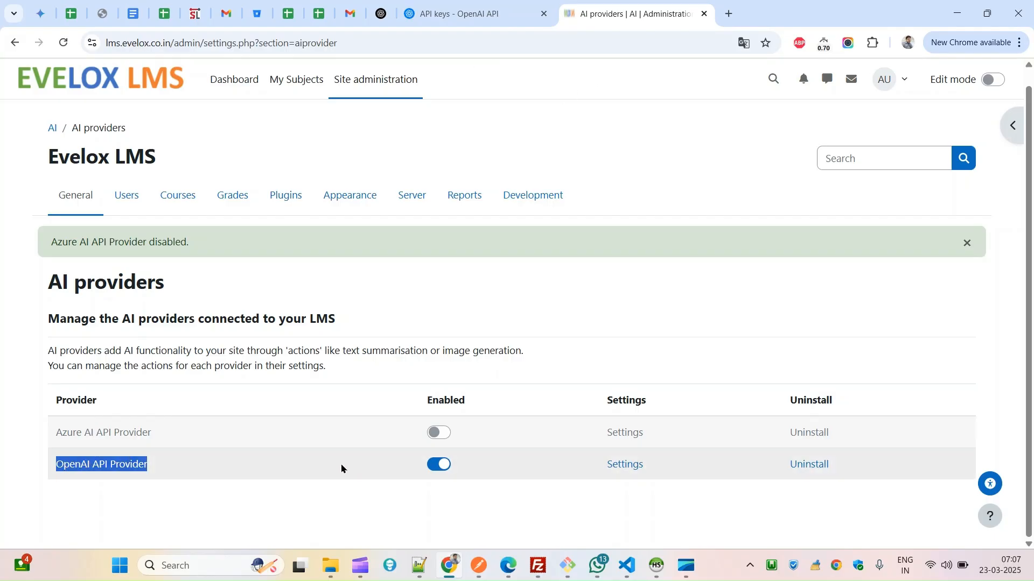
{"action": "left_click", "coordinate": [623, 466]}
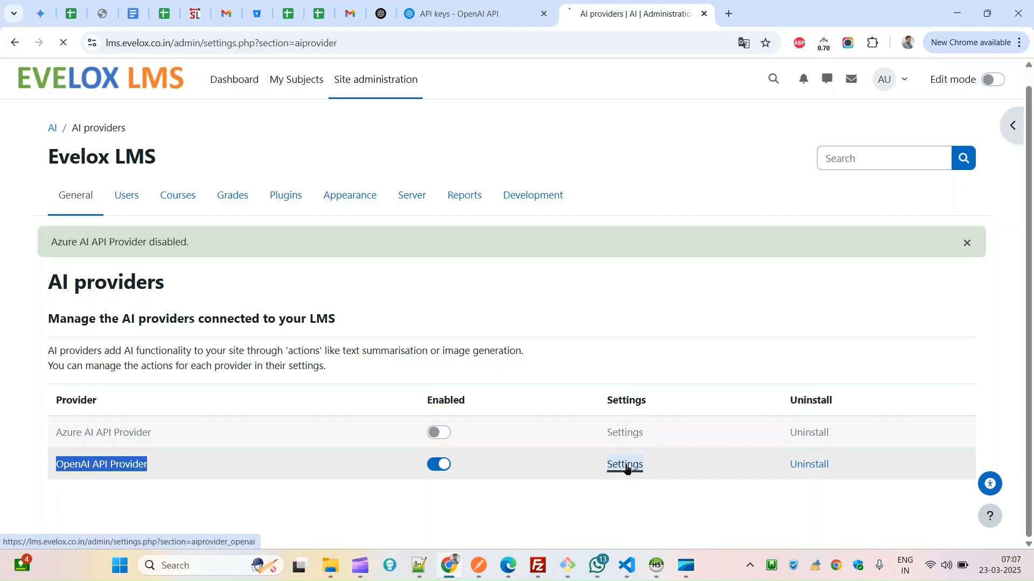
- Paste the copied key into the OpenAI API key field, leave the organization ID empty, and save the changes
{"action": "scroll", "coordinate": [334, 327], "scroll_direction": "down", "scroll_amount": 4}
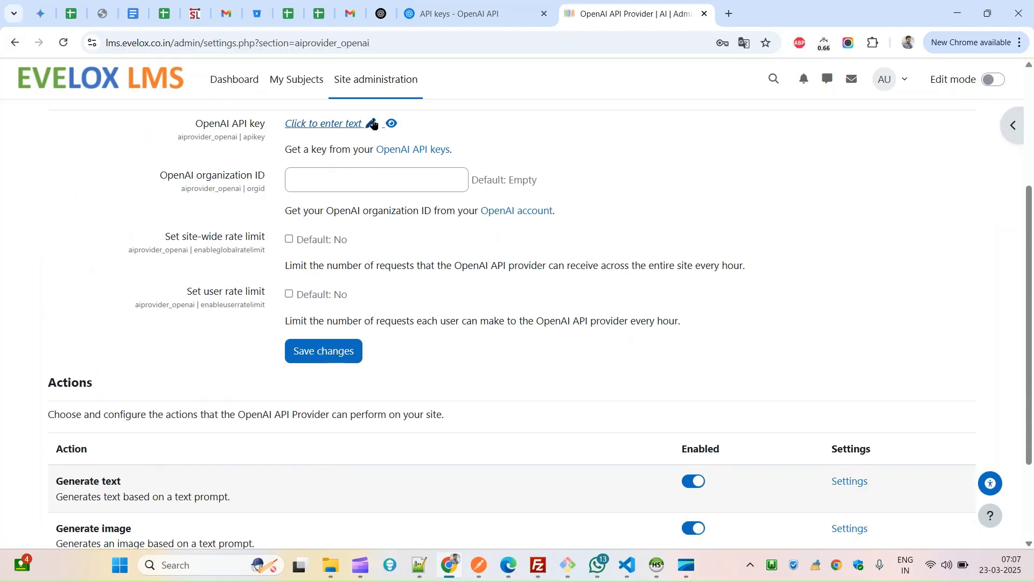
{"action": "left_click", "coordinate": [350, 131]}
{"action": "key", "text": "ctrl+v"}
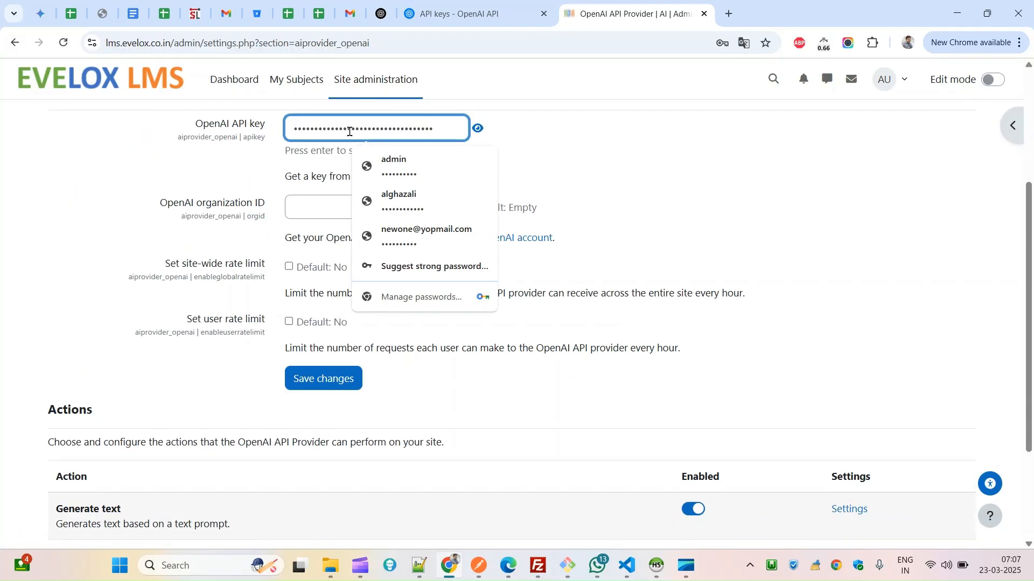
{"action": "left_click", "coordinate": [564, 155]}
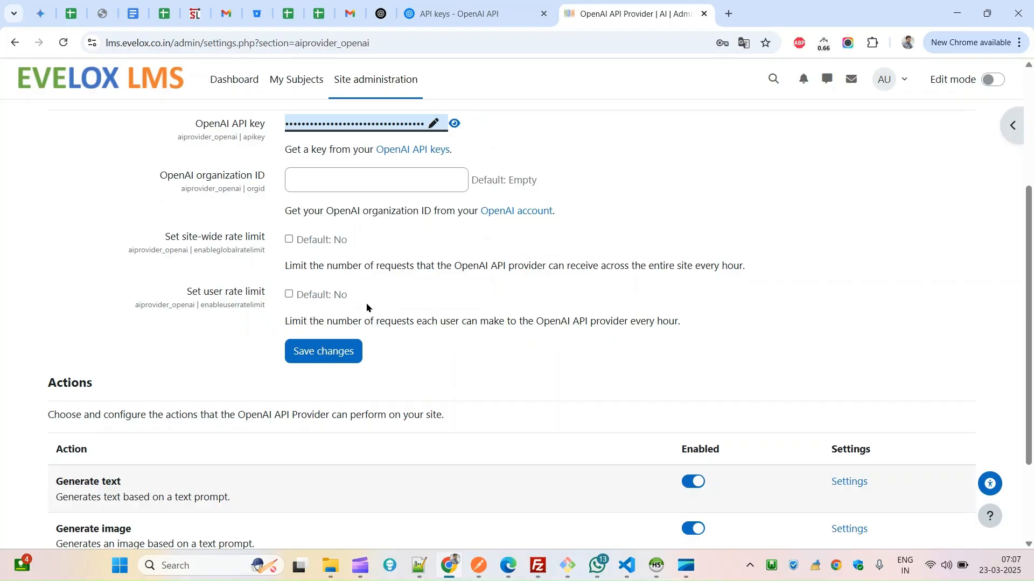
{"action": "left_click", "coordinate": [355, 178]}
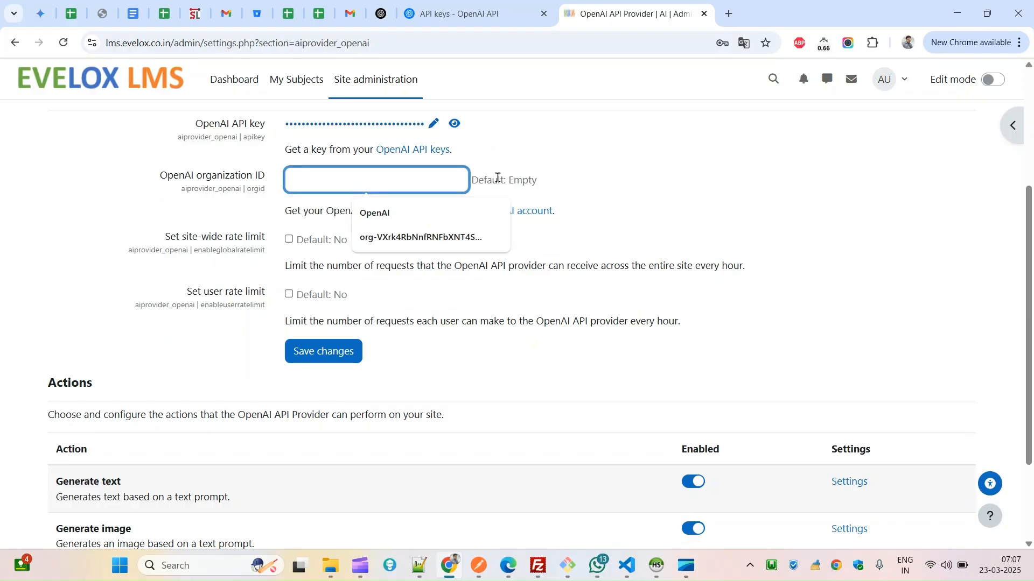
{"action": "left_click", "coordinate": [746, 178]}
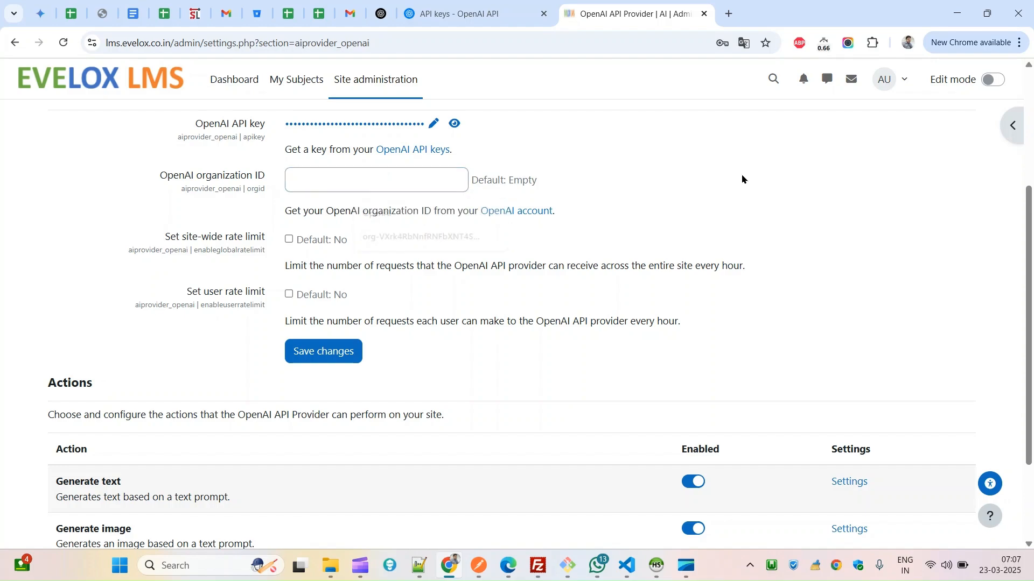
{"action": "left_click", "coordinate": [326, 357]}
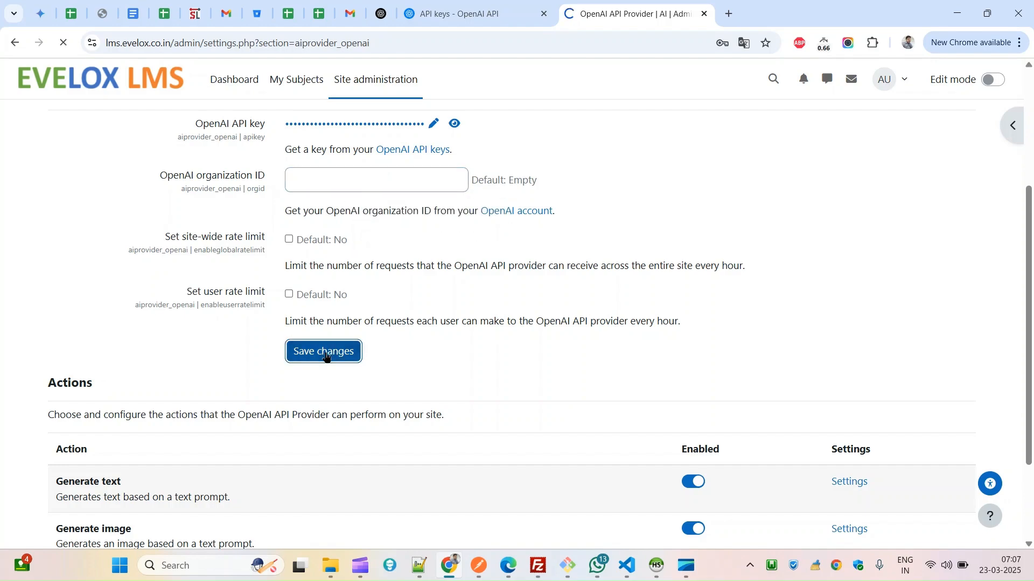
- Review the actions the OpenAI API Provider can perform and open the settings of the Generate text action
{"action": "scroll", "coordinate": [607, 425], "scroll_direction": "down", "scroll_amount": 6}
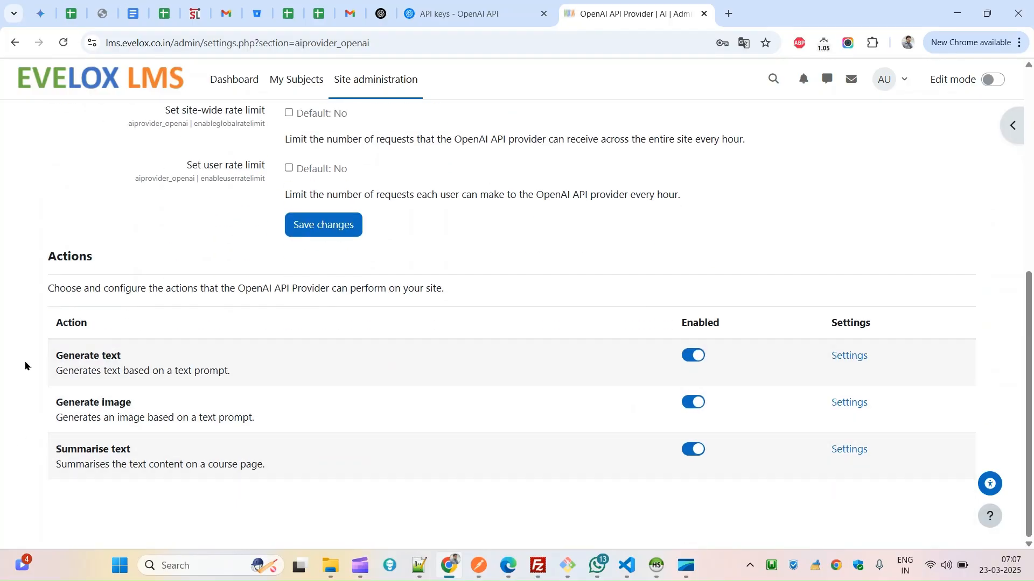
{"action": "left_click_drag", "start_coordinate": [46, 290], "coordinate": [445, 290]}
{"action": "left_click", "coordinate": [84, 359]}
{"action": "triple_click", "coordinate": [85, 358]}
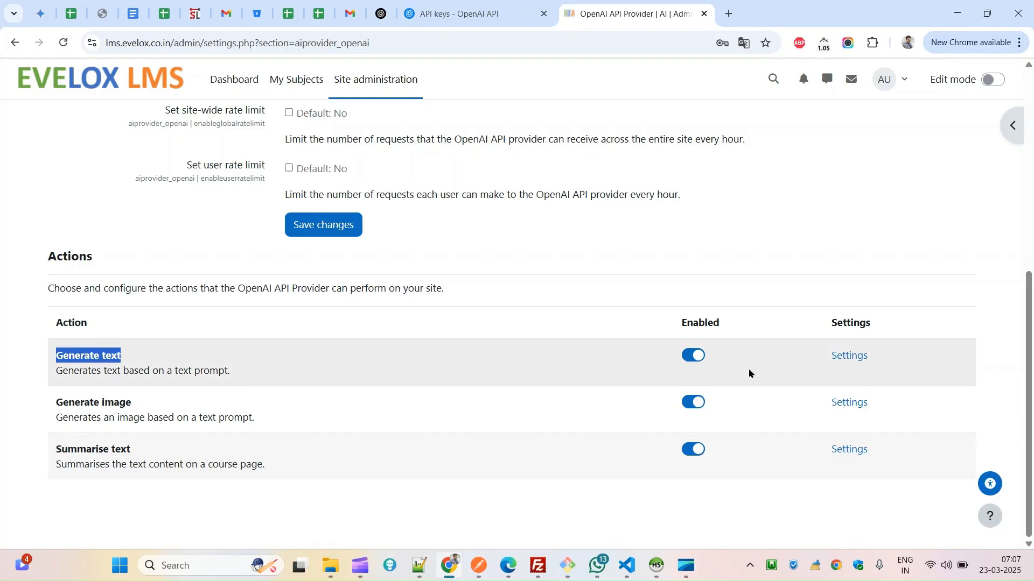
{"action": "left_click", "coordinate": [843, 361]}
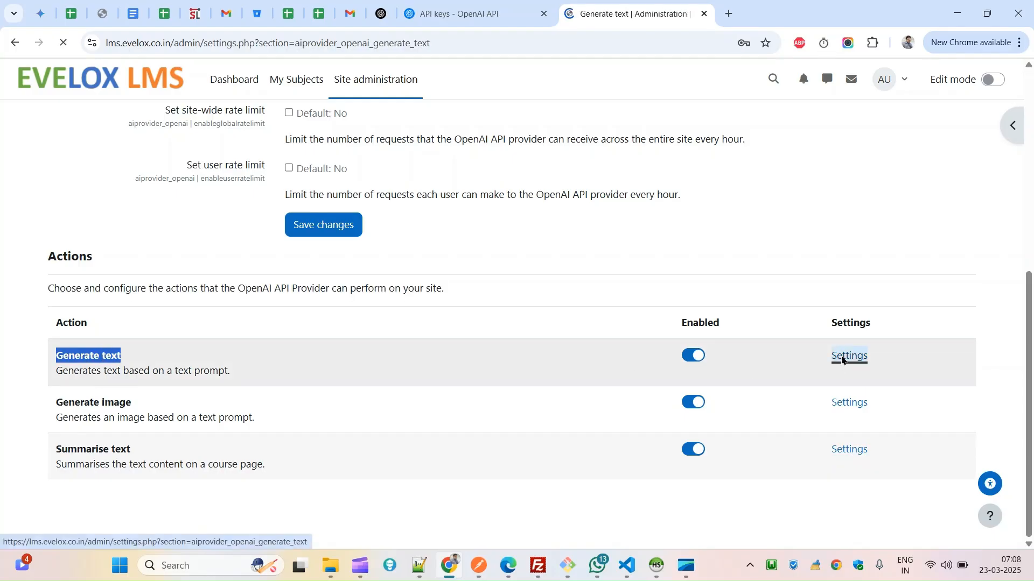
- Set the Generate text action's AI model to gpt-4o-mini, save the changes, and return to the OpenAI API Provider settings
{"action": "scroll", "coordinate": [185, 392], "scroll_direction": "down", "scroll_amount": 3}
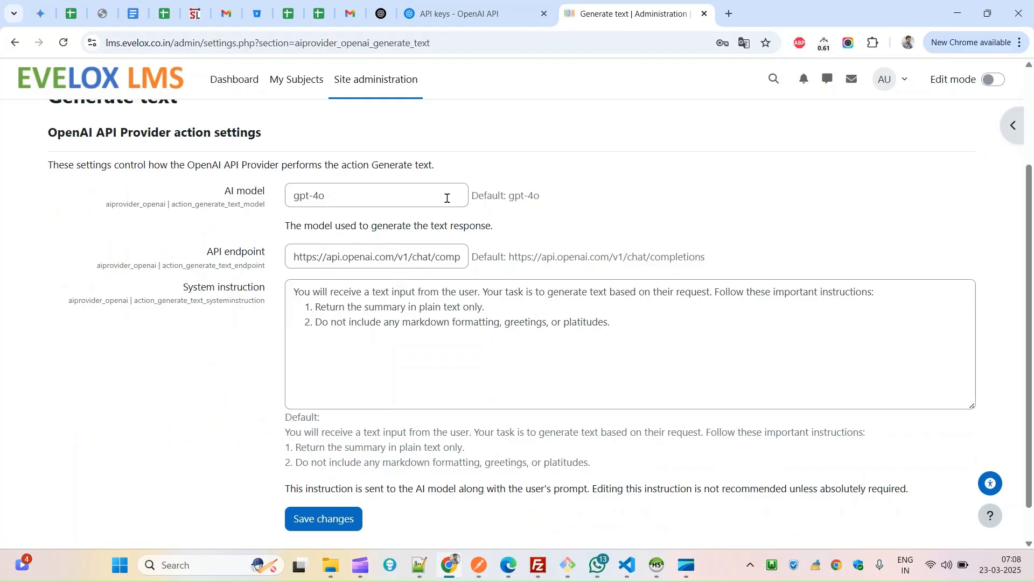
{"action": "left_click", "coordinate": [368, 197]}
{"action": "left_click_drag", "start_coordinate": [354, 196], "coordinate": [283, 201]}
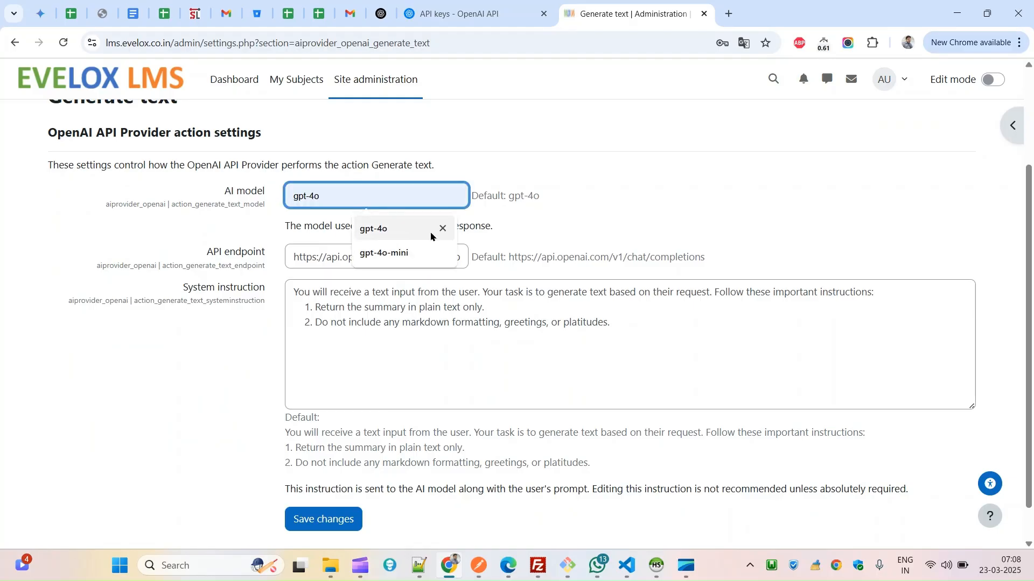
{"action": "left_click", "coordinate": [390, 263]}
{"action": "left_click", "coordinate": [398, 254]}
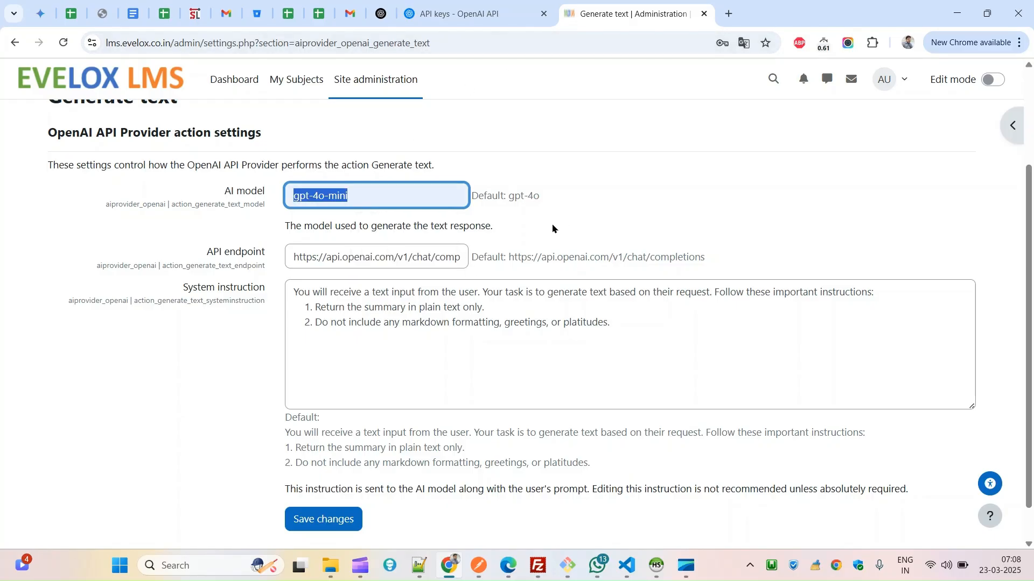
{"action": "scroll", "coordinate": [414, 366], "scroll_direction": "down", "scroll_amount": 1}
{"action": "left_click", "coordinate": [348, 478]}
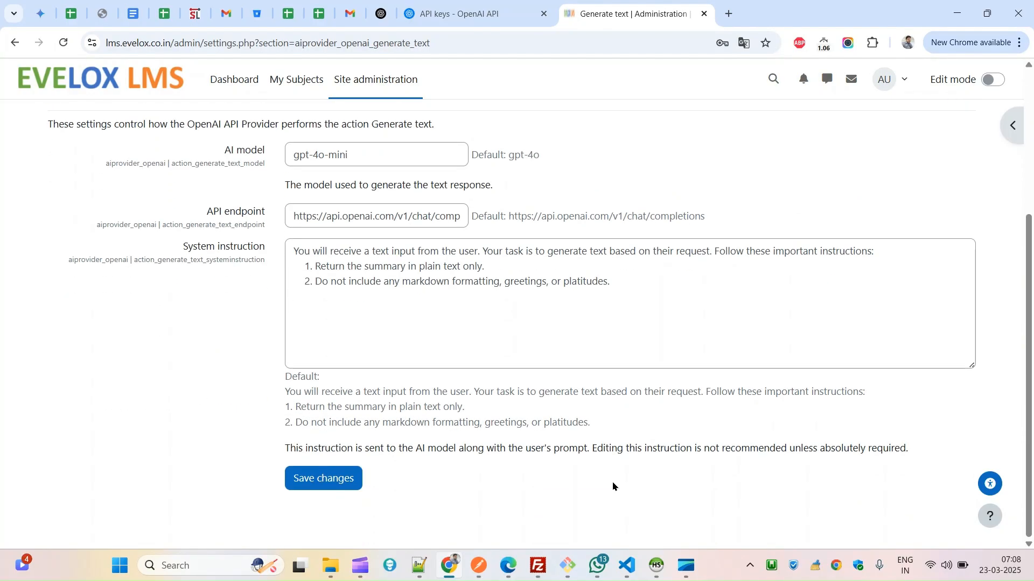
{"action": "scroll", "coordinate": [258, 313], "scroll_direction": "up", "scroll_amount": 4}
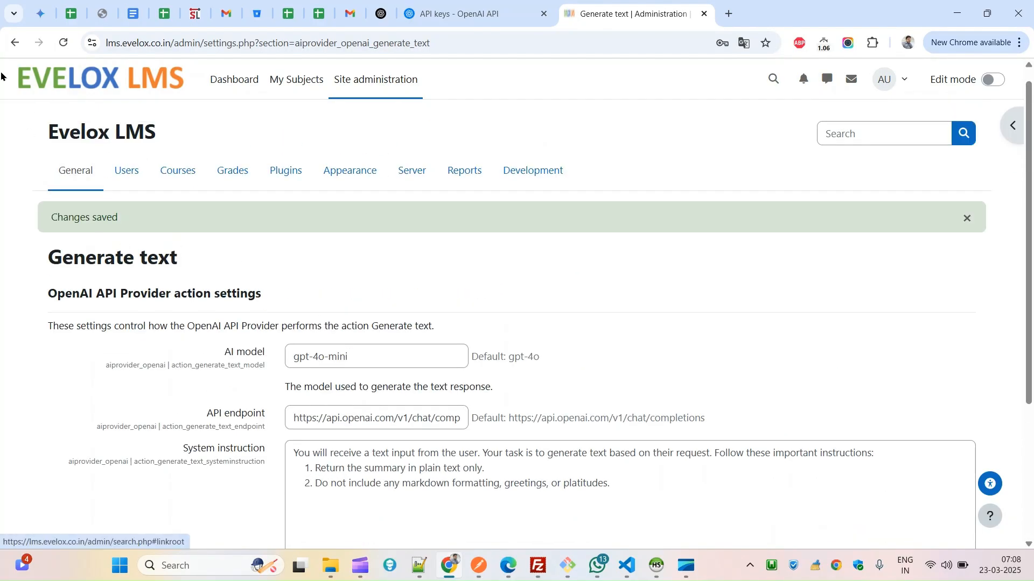
{"action": "left_click", "coordinate": [12, 42]}
{"action": "left_click", "coordinate": [11, 43]}
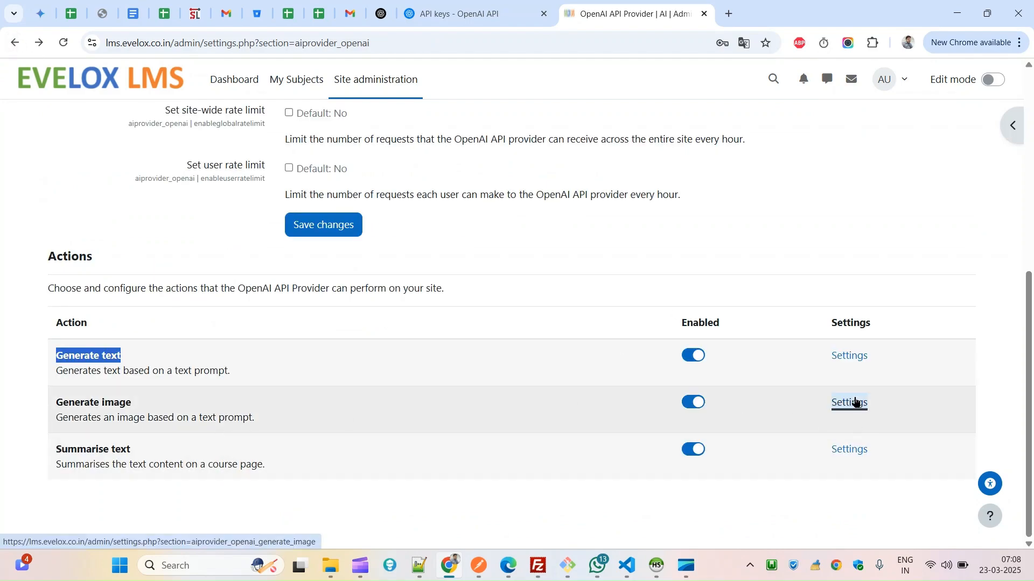
- Check the AI model in the Generate image action's settings and return to the OpenAI API Provider settings
{"action": "left_click", "coordinate": [856, 402]}
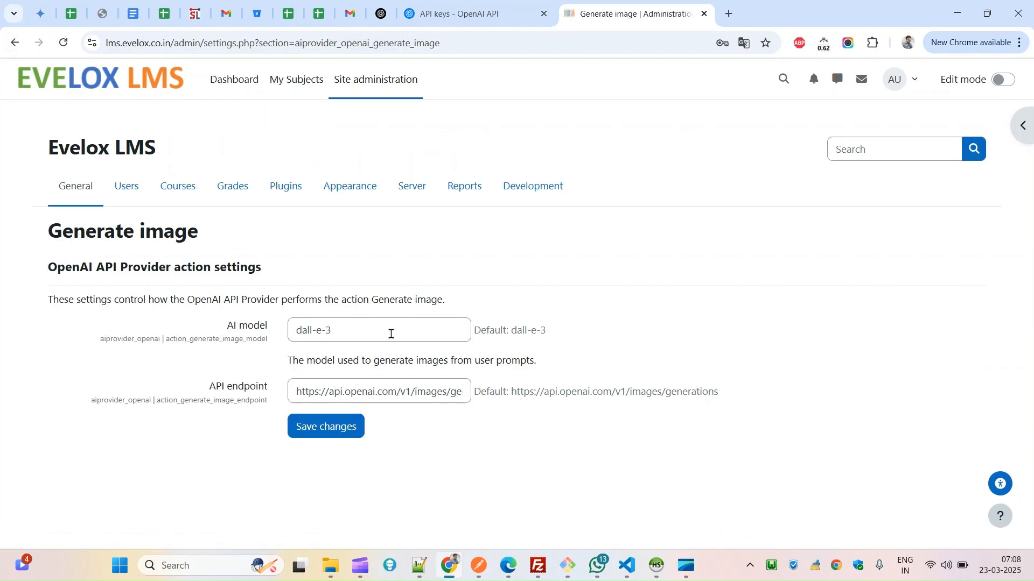
{"action": "left_click", "coordinate": [391, 334]}
{"action": "key", "text": "ctrl+a"}
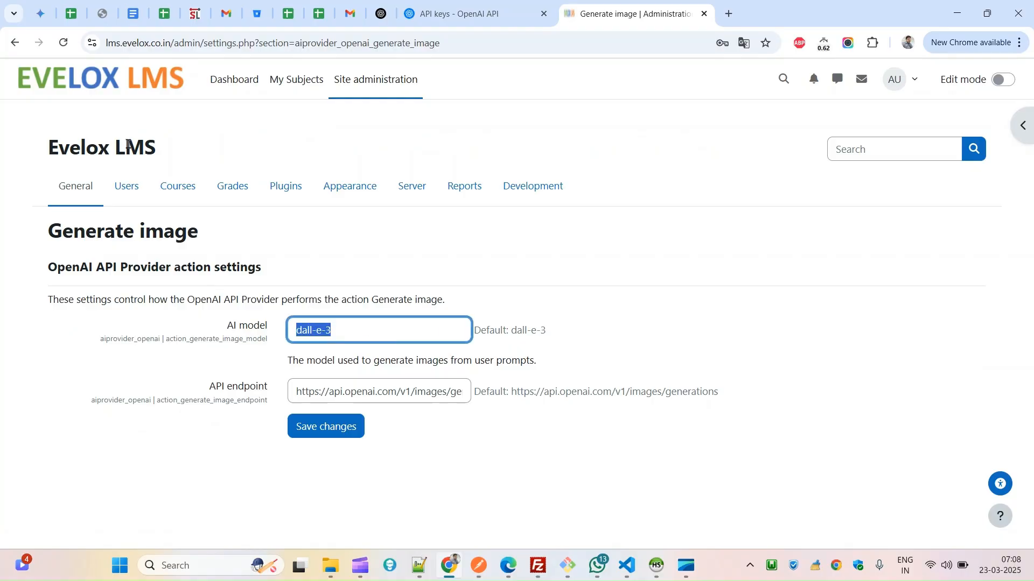
{"action": "left_click", "coordinate": [14, 43]}
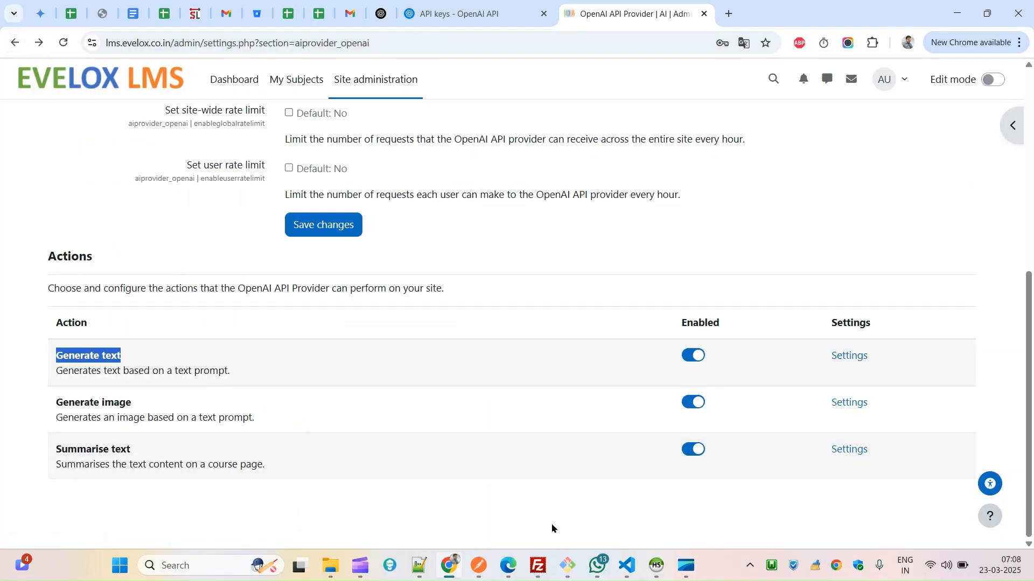
- Check the settings of the Summarise text and Generate text actions, returning to the OpenAI API Provider settings each time
{"action": "left_click", "coordinate": [845, 451]}
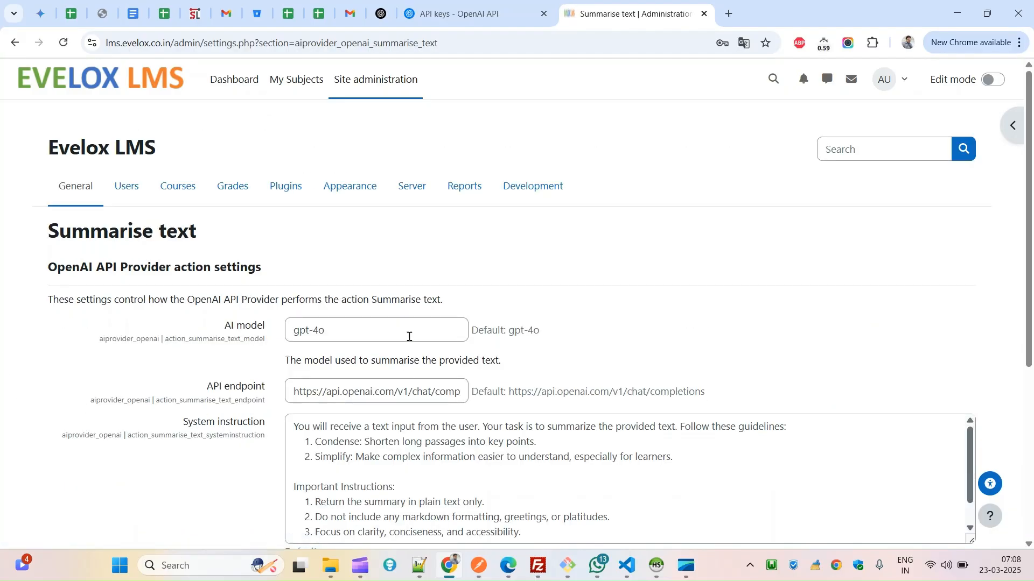
{"action": "left_click", "coordinate": [13, 43]}
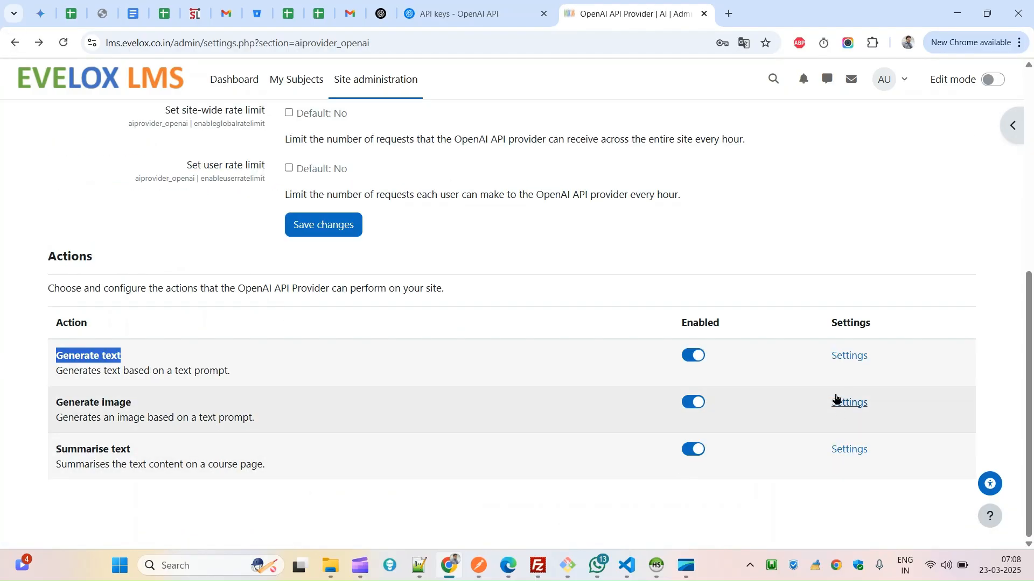
{"action": "left_click", "coordinate": [843, 360]}
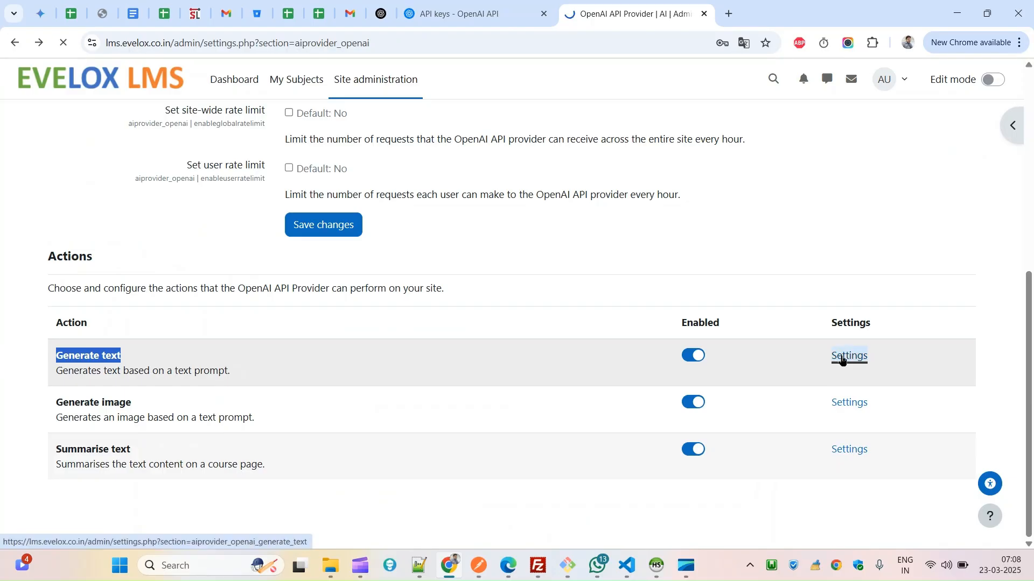
{"action": "left_click", "coordinate": [13, 43]}
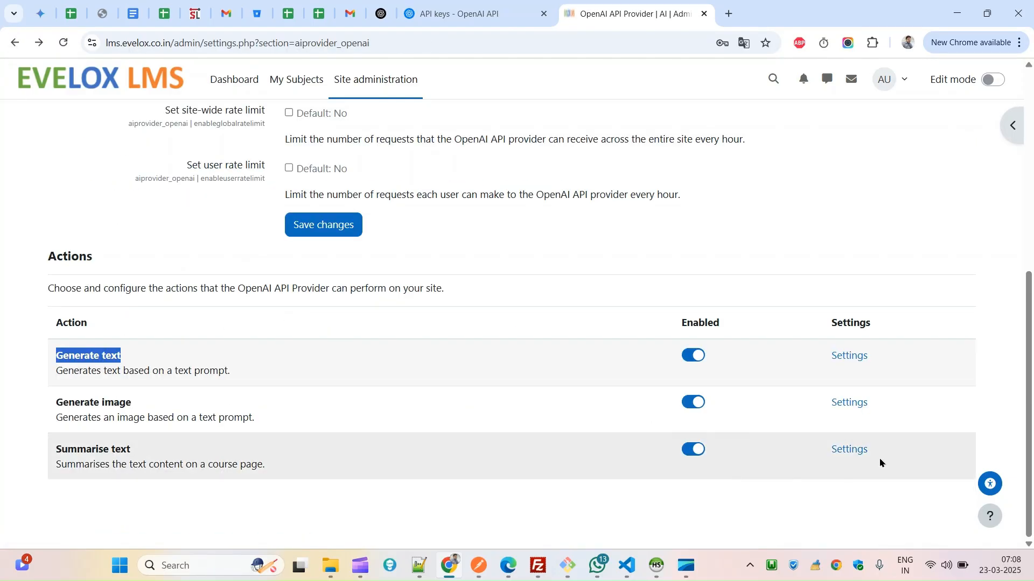
- Set the Summarise text action's AI model to gpt-4o-mini and save the changes
{"action": "left_click", "coordinate": [863, 456]}
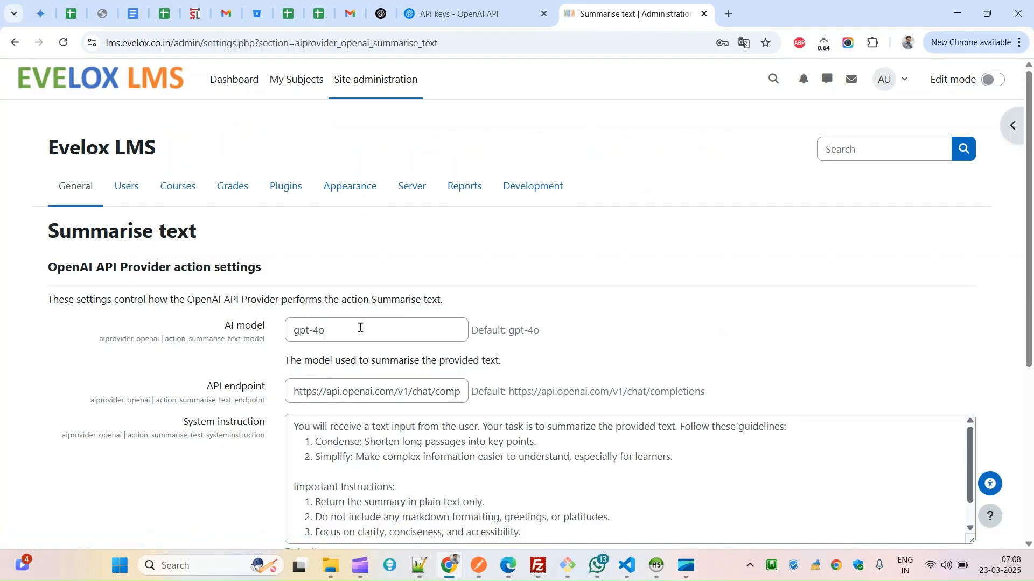
{"action": "left_click", "coordinate": [360, 327]}
{"action": "left_click", "coordinate": [391, 386]}
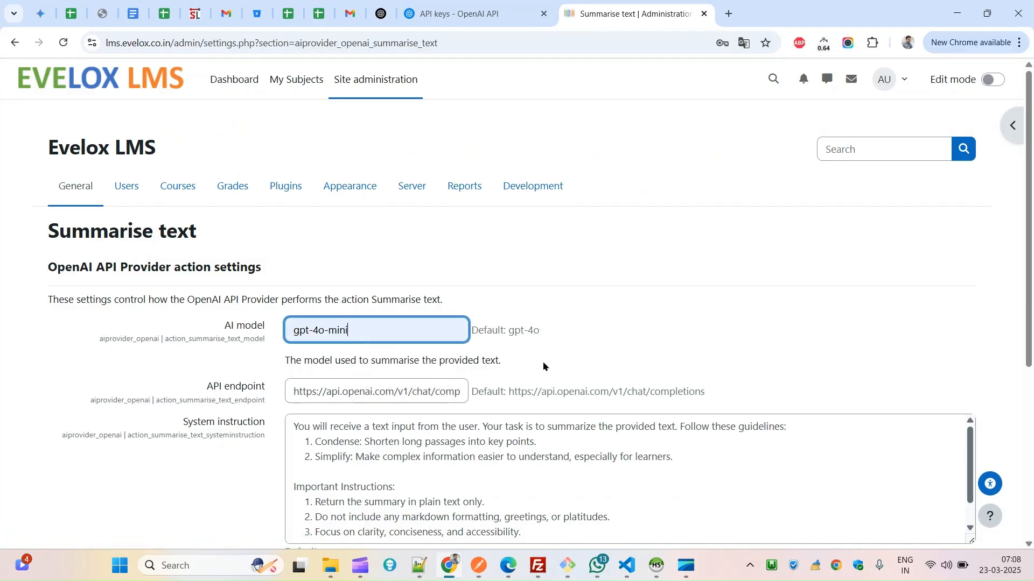
{"action": "left_click", "coordinate": [613, 339]}
{"action": "scroll", "coordinate": [572, 473], "scroll_direction": "down", "scroll_amount": 1}
{"action": "scroll", "coordinate": [961, 466], "scroll_direction": "down", "scroll_amount": 3}
{"action": "scroll", "coordinate": [961, 466], "scroll_direction": "down", "scroll_amount": 1}
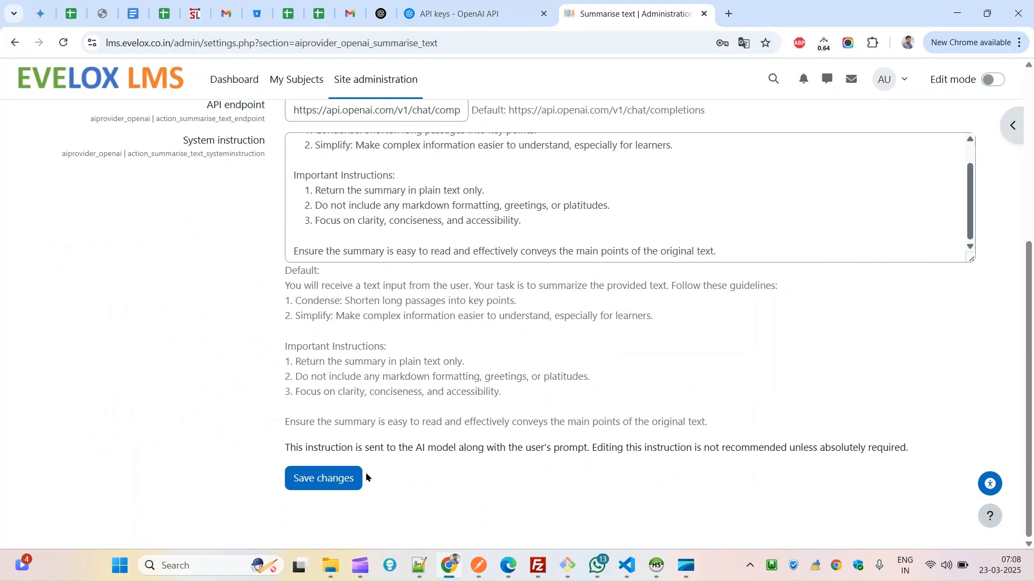
{"action": "left_click", "coordinate": [338, 482]}
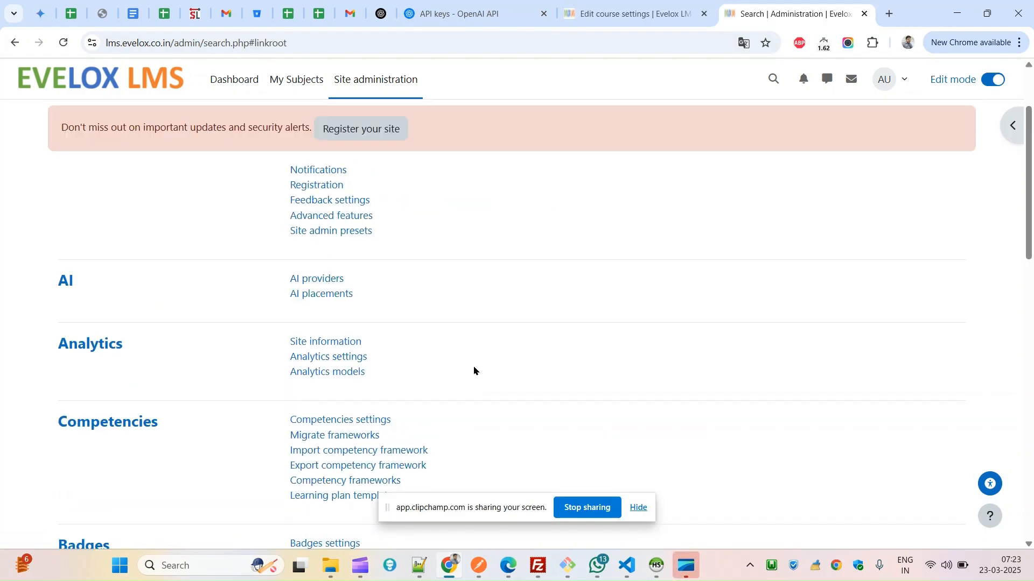
- Open the AI category in Site administration and review its AI providers and AI placements
{"action": "scroll", "coordinate": [473, 370], "scroll_direction": "up", "scroll_amount": 1}
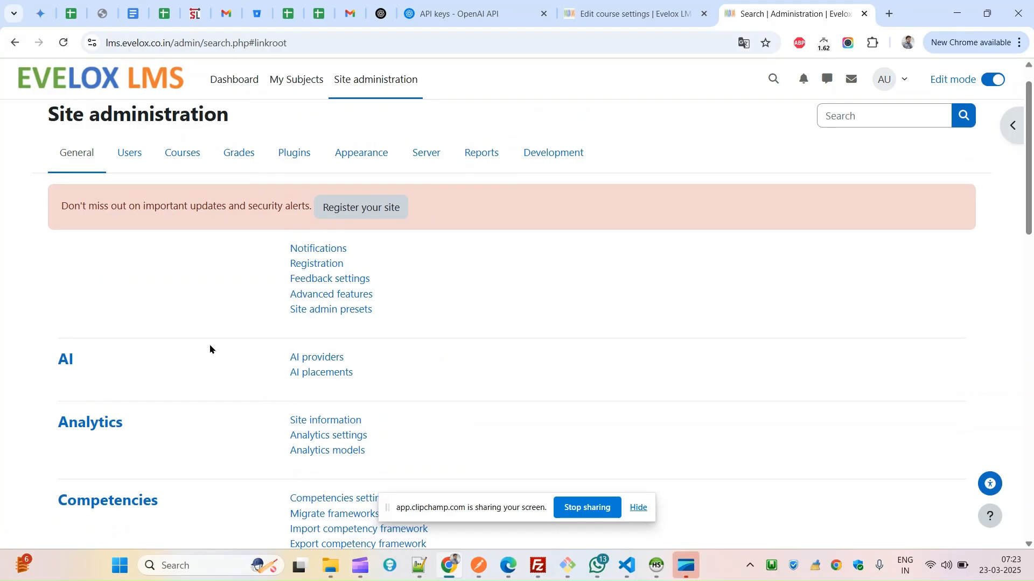
{"action": "scroll", "coordinate": [210, 349], "scroll_direction": "up", "scroll_amount": 1}
{"action": "left_click_drag", "start_coordinate": [283, 411], "coordinate": [360, 410]}
{"action": "left_click", "coordinate": [384, 414]}
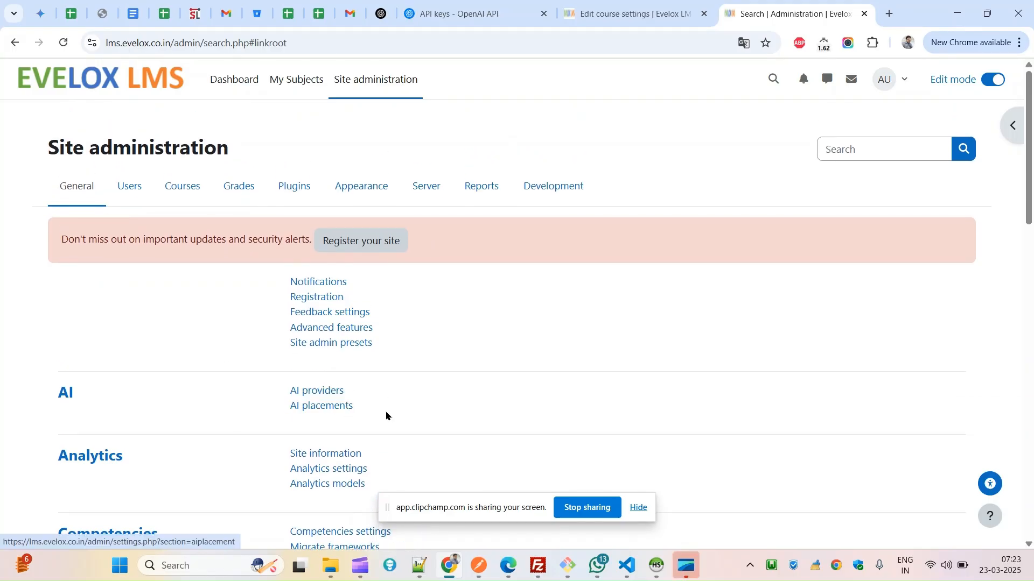
{"action": "left_click", "coordinate": [67, 398]}
{"action": "scroll", "coordinate": [142, 399], "scroll_direction": "down", "scroll_amount": 3}
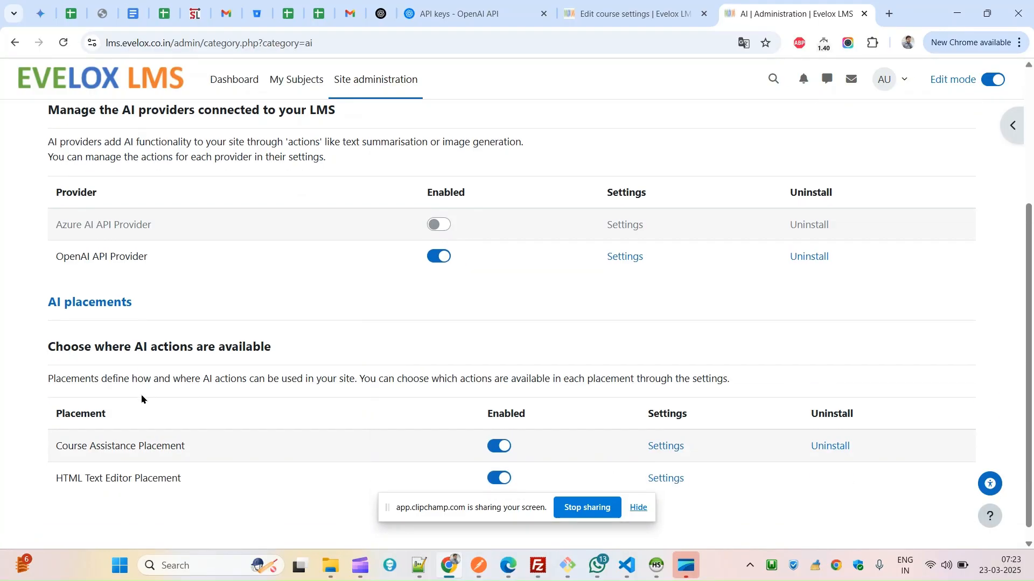
{"action": "scroll", "coordinate": [675, 366], "scroll_direction": "down", "scroll_amount": 1}
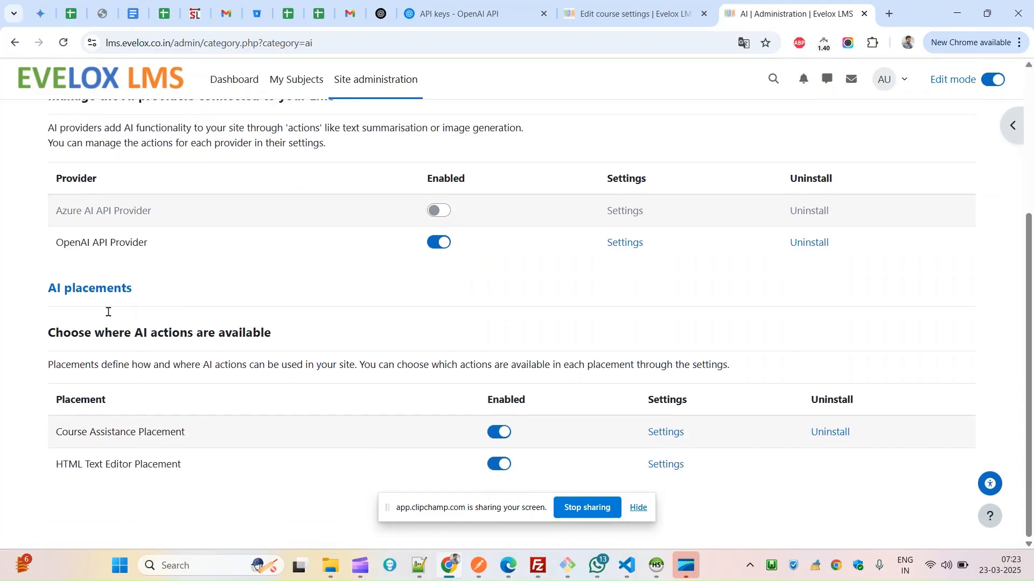
{"action": "left_click_drag", "start_coordinate": [858, 242], "coordinate": [70, 230]}
{"action": "left_click", "coordinate": [137, 292]}
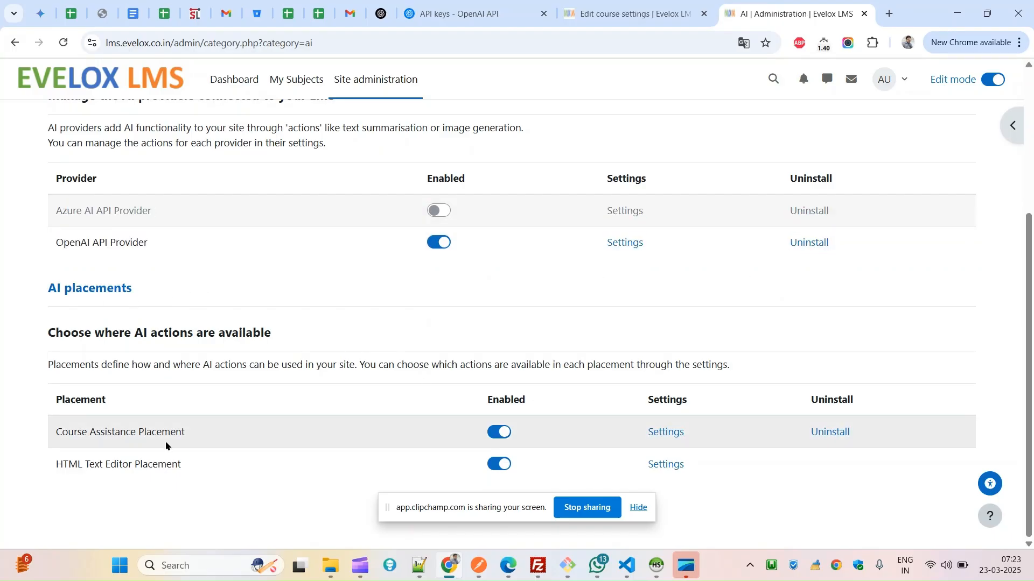
- Hide the screen-sharing notice, check the actions of the Course Assistance Placement, and return to the AI category
{"action": "left_click", "coordinate": [638, 508]}
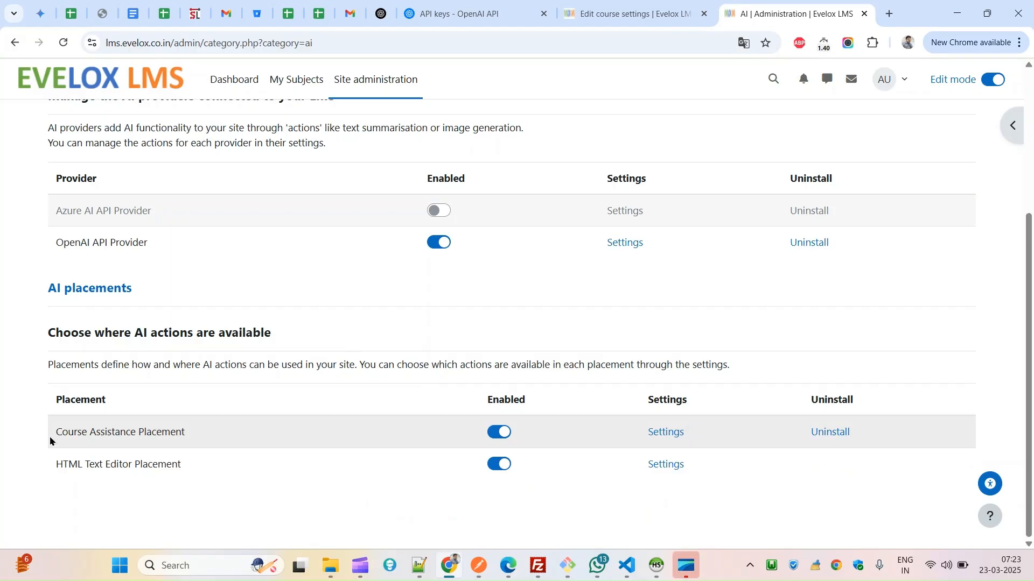
{"action": "left_click_drag", "start_coordinate": [65, 435], "coordinate": [186, 433]}
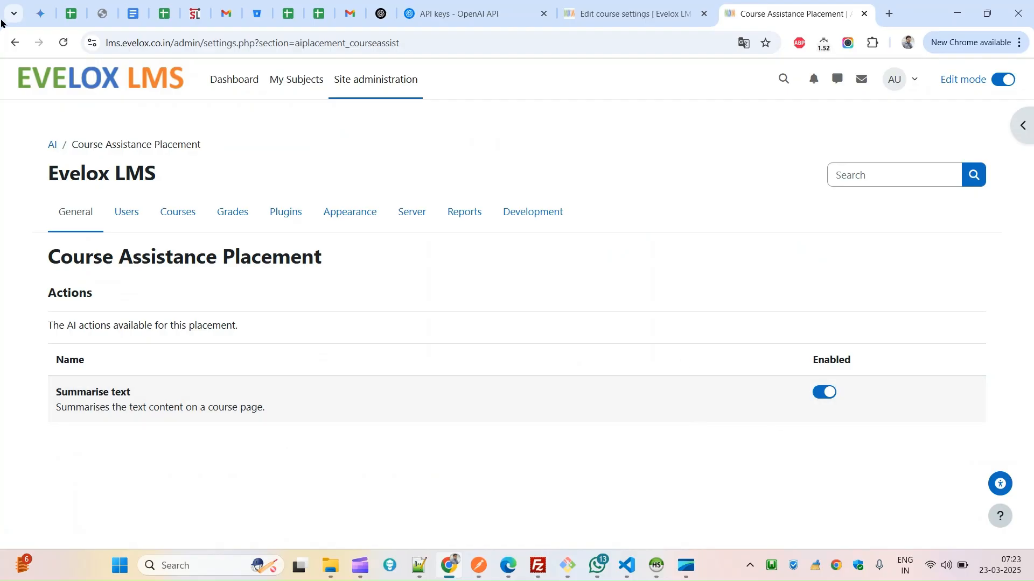
{"action": "left_click", "coordinate": [10, 46]}
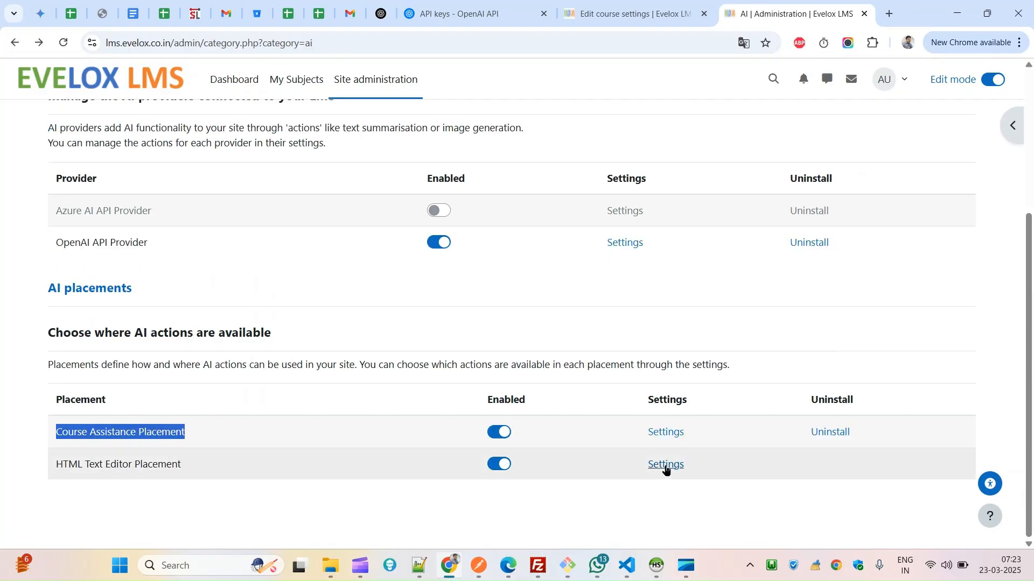
- Review the Generate text and Generate image actions of the HTML Text Editor Placement and return to the AI category
{"action": "left_click", "coordinate": [666, 466]}
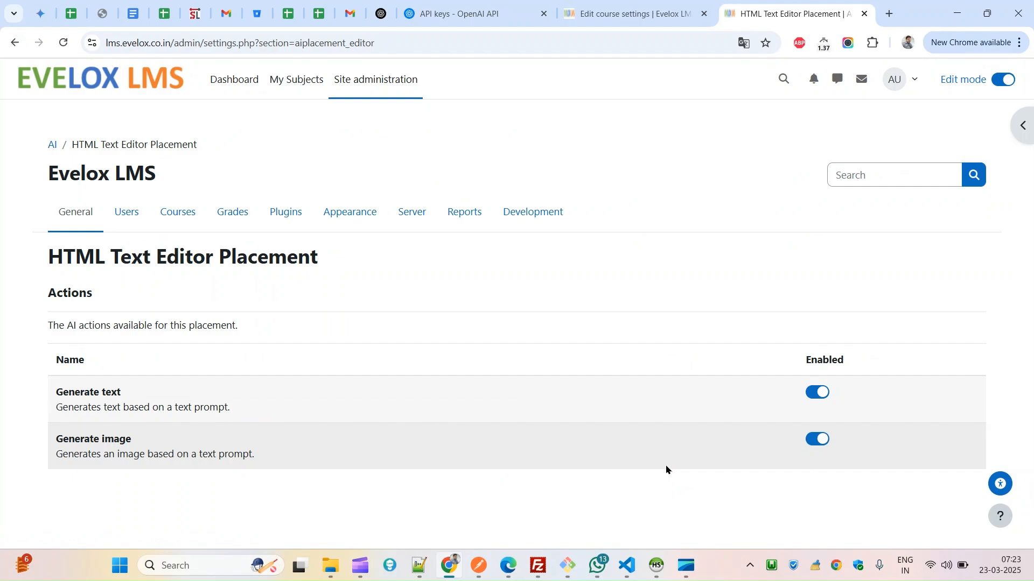
{"action": "left_click_drag", "start_coordinate": [56, 392], "coordinate": [122, 393]}
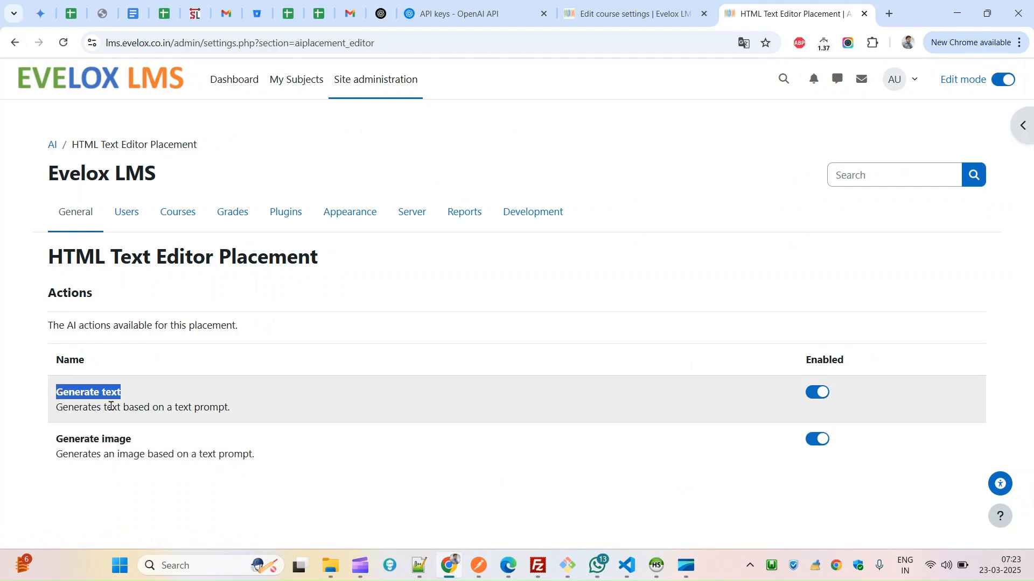
{"action": "double_click", "coordinate": [64, 407]}
{"action": "left_click_drag", "start_coordinate": [65, 407], "coordinate": [214, 419]}
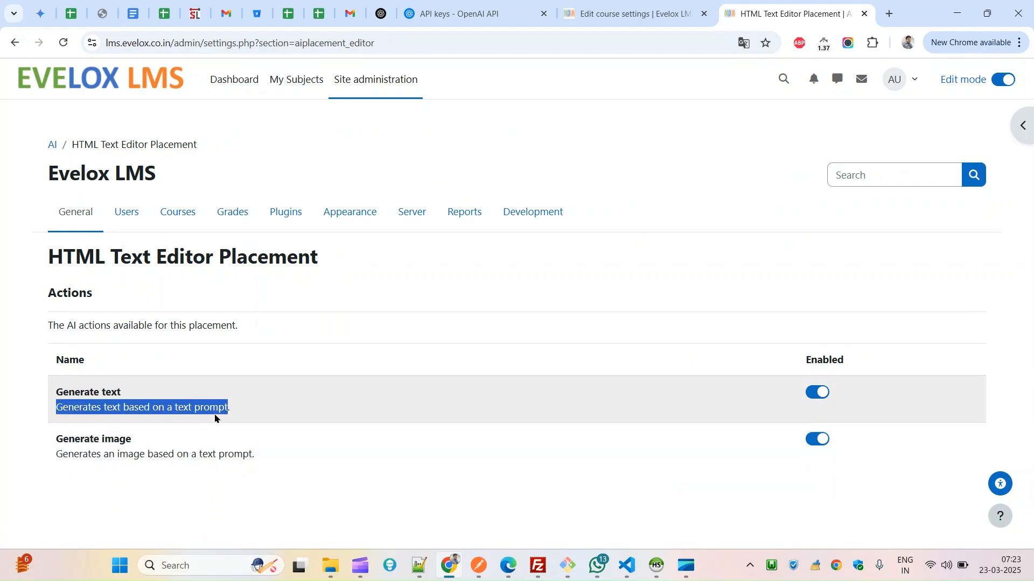
{"action": "double_click", "coordinate": [64, 453]}
{"action": "left_click_drag", "start_coordinate": [65, 454], "coordinate": [233, 453]}
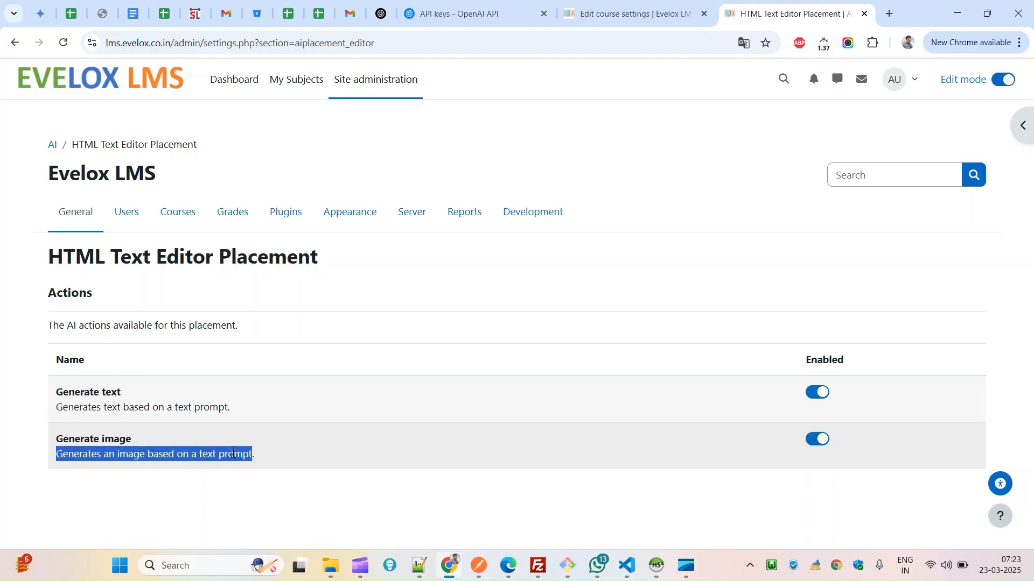
{"action": "left_click", "coordinate": [13, 50]}
{"action": "scroll", "coordinate": [510, 418], "scroll_direction": "up", "scroll_amount": 4}
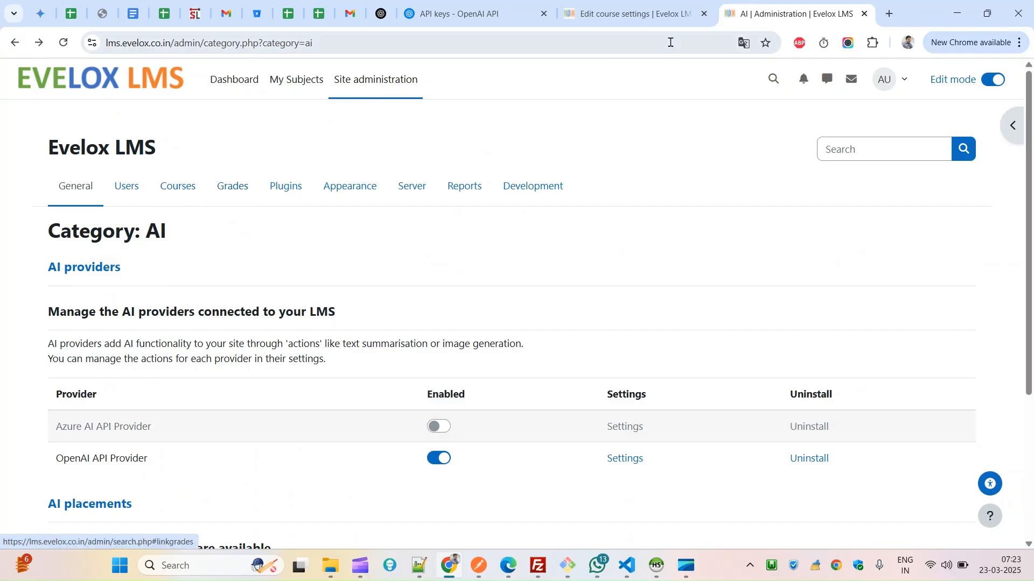
- Switch to the LMS Training course's settings, reload the page, and place the cursor in the empty course summary editor
{"action": "left_click_drag", "start_coordinate": [638, 14], "coordinate": [797, 14]}
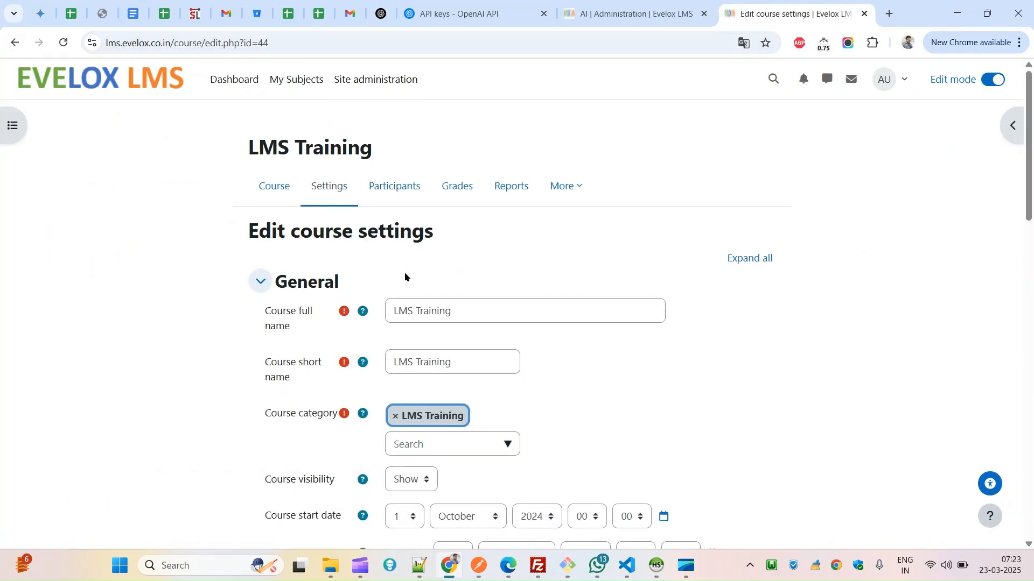
{"action": "right_click", "coordinate": [685, 138]}
{"action": "left_click", "coordinate": [700, 188]}
{"action": "scroll", "coordinate": [484, 382], "scroll_direction": "down", "scroll_amount": 7}
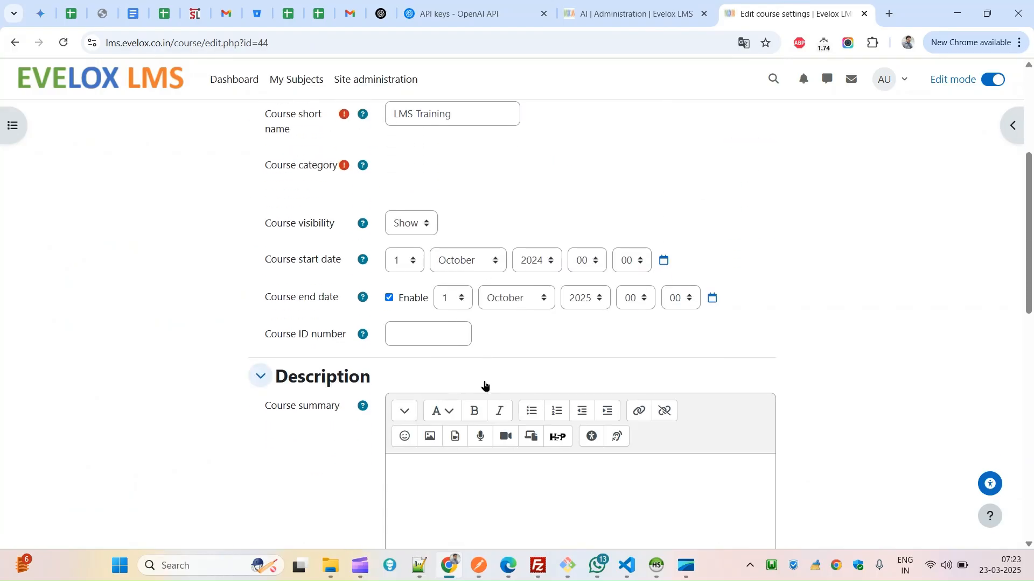
{"action": "scroll", "coordinate": [484, 381], "scroll_direction": "down", "scroll_amount": 2}
{"action": "left_click", "coordinate": [578, 363]}
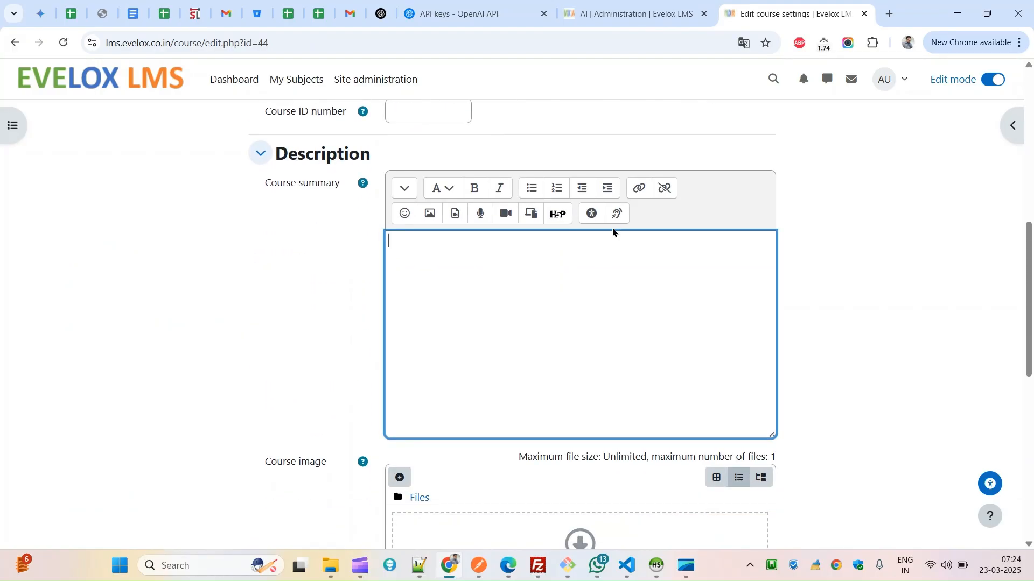